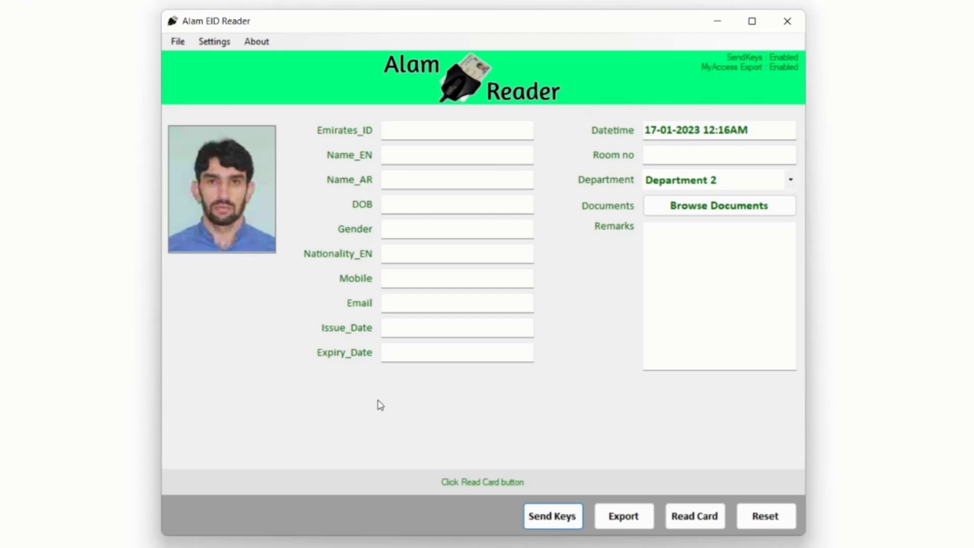
# Step: Open the General Settings page of the reader's Settings window
pyautogui.click(215, 42)
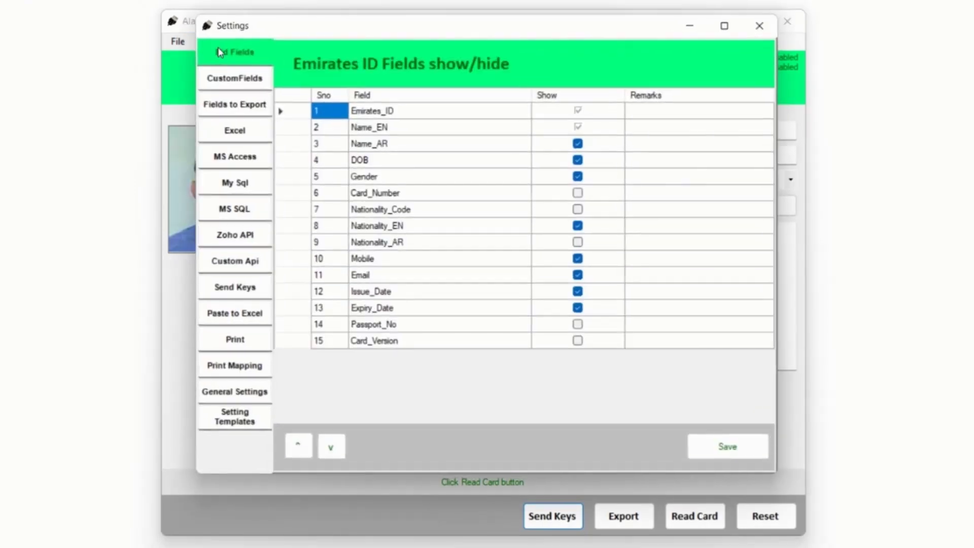
pyautogui.click(241, 394)
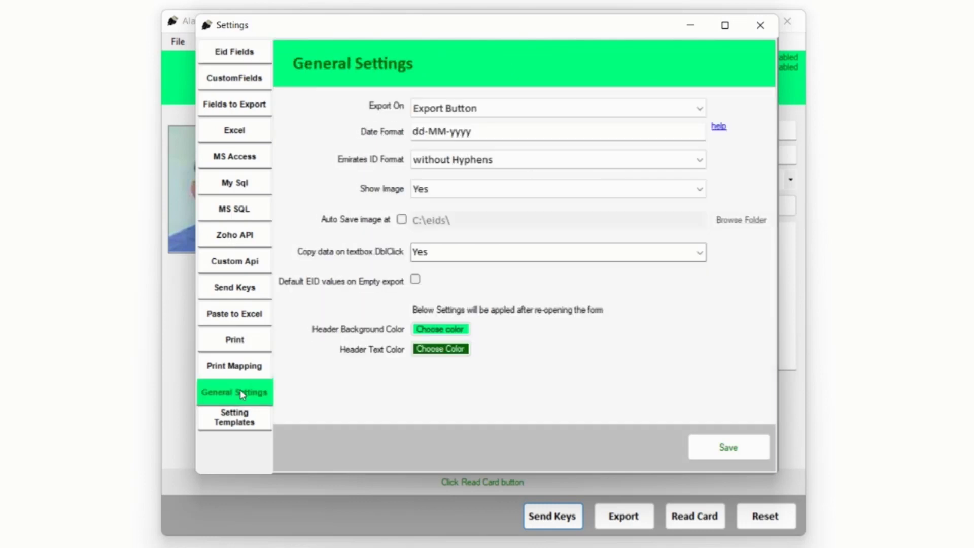
pyautogui.click(468, 108)
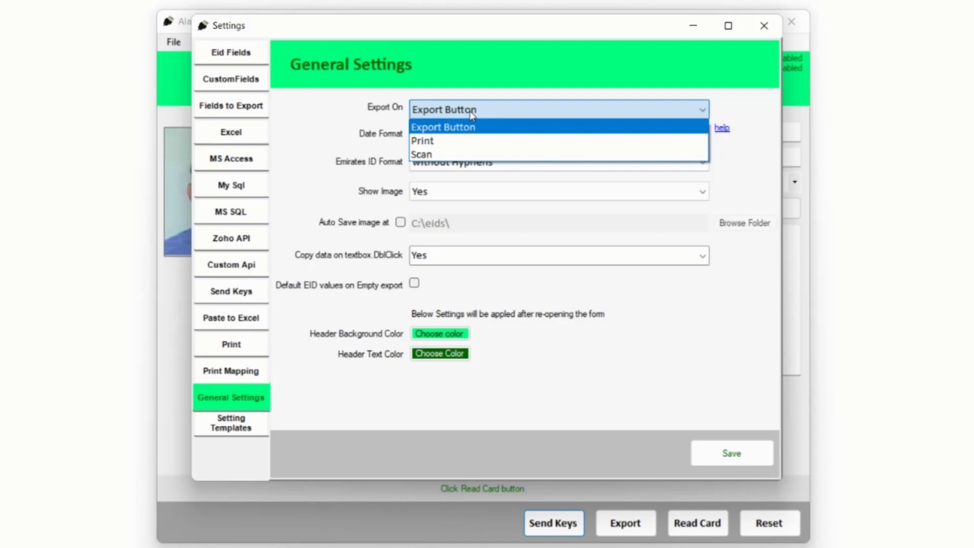
pyautogui.click(472, 115)
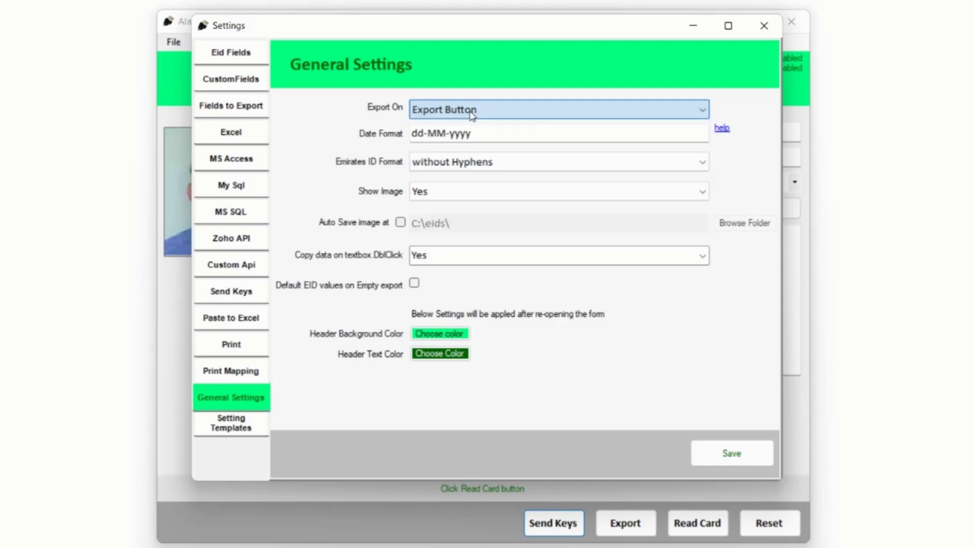
# Step: Change the Date Format to dd-MMM-yyyy and save it
pyautogui.click(439, 133)
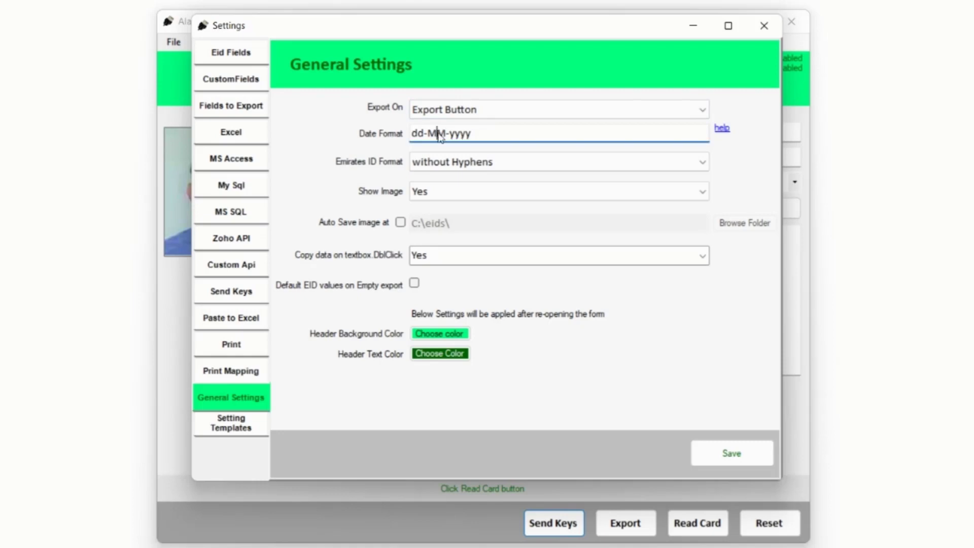
pyautogui.write('M')
pyautogui.click(718, 466)
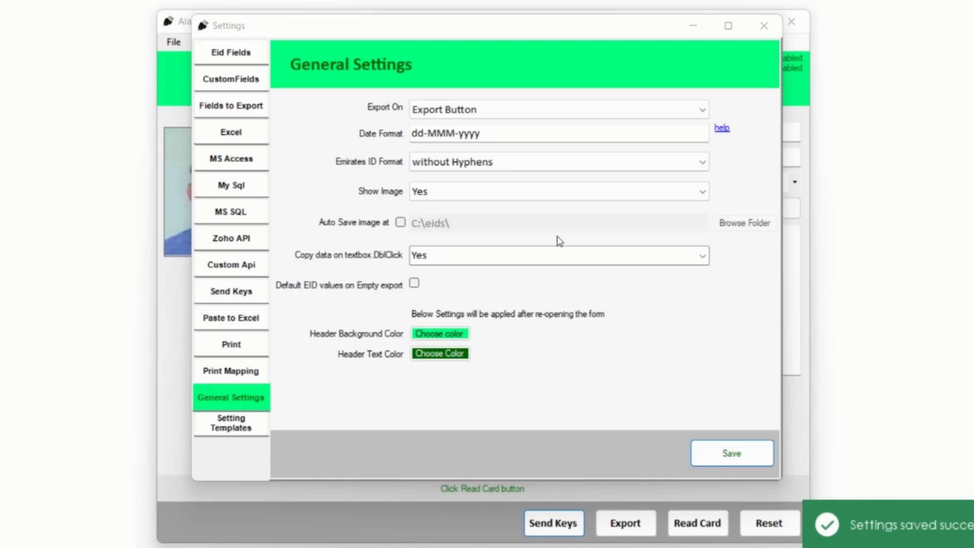
# Step: Close Settings and read the card, highlighting the abbreviated month in the issue date
pyautogui.click(762, 32)
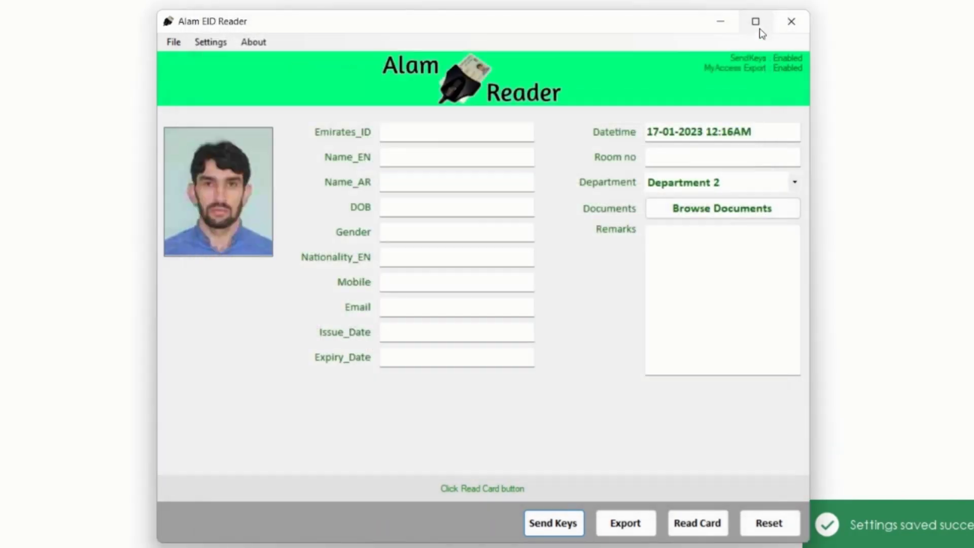
pyautogui.click(680, 515)
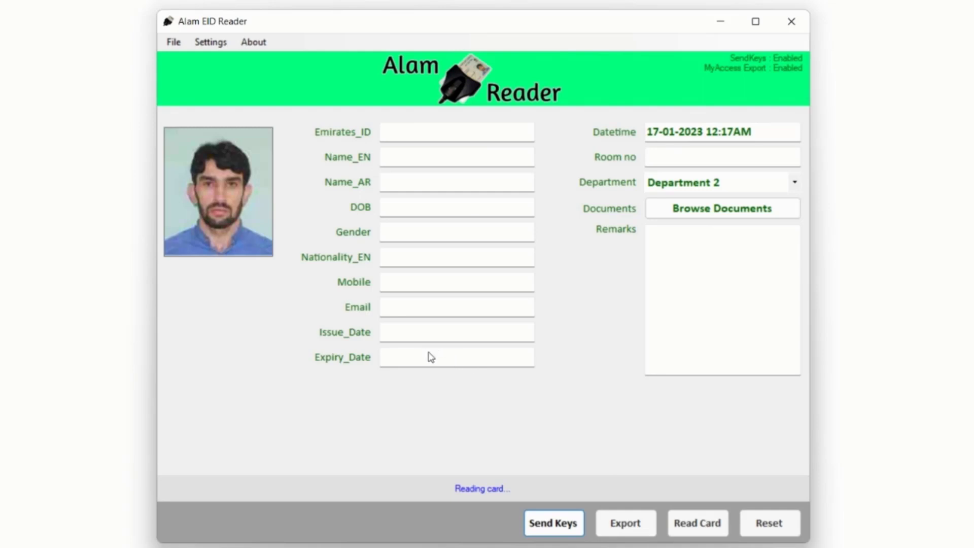
pyautogui.moveTo(415, 332); pyautogui.dragTo(398, 332)
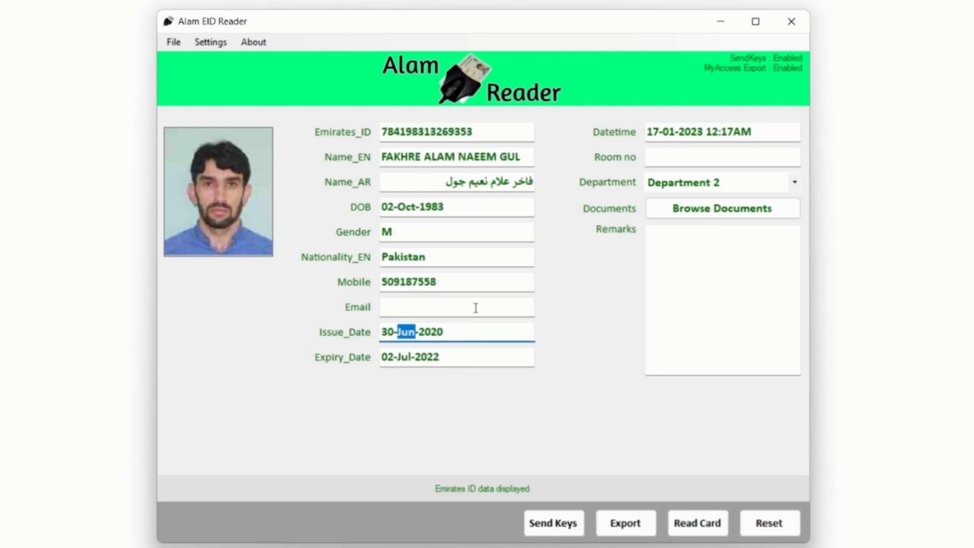
# Step: Change the Date Format in General Settings to dd-MMMM-yyyy and save it
pyautogui.click(214, 45)
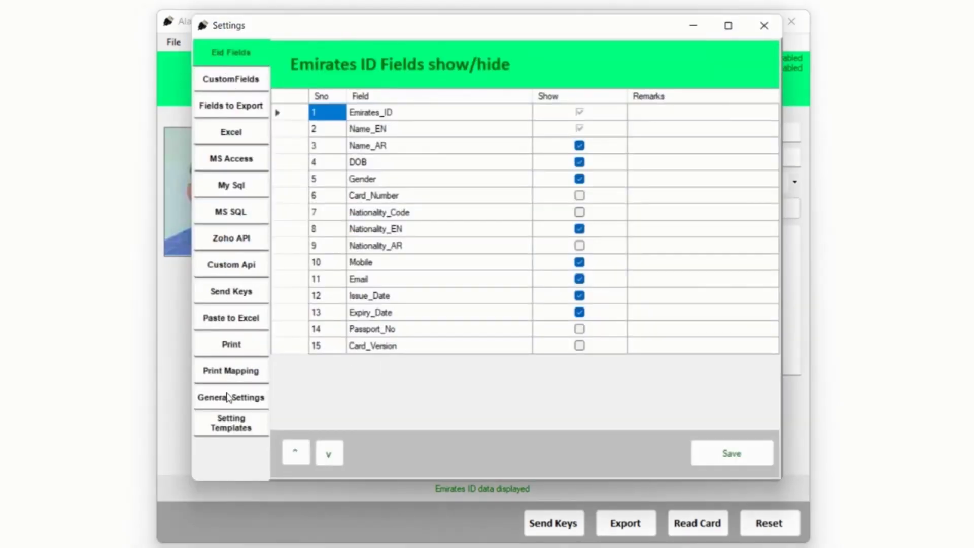
pyautogui.click(228, 397)
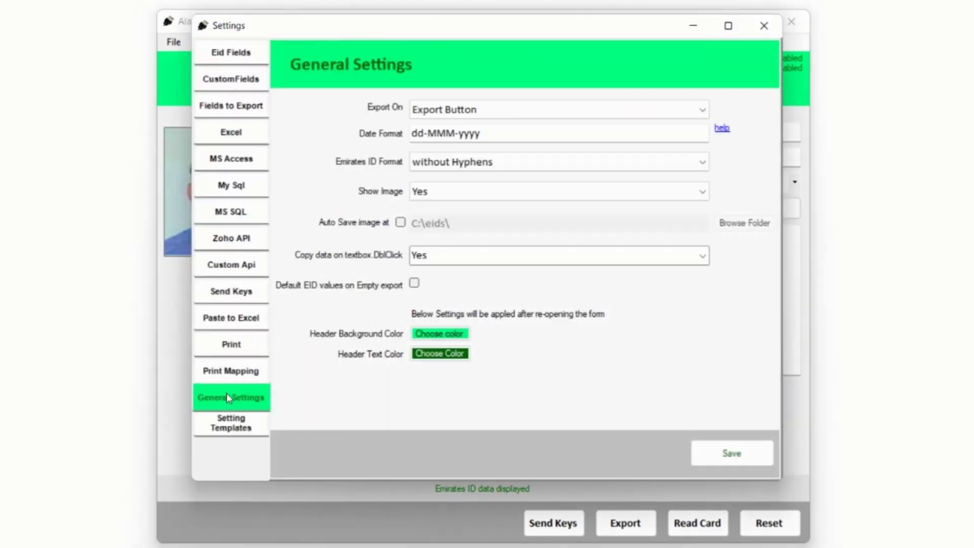
pyautogui.click(444, 130)
pyautogui.write('M')
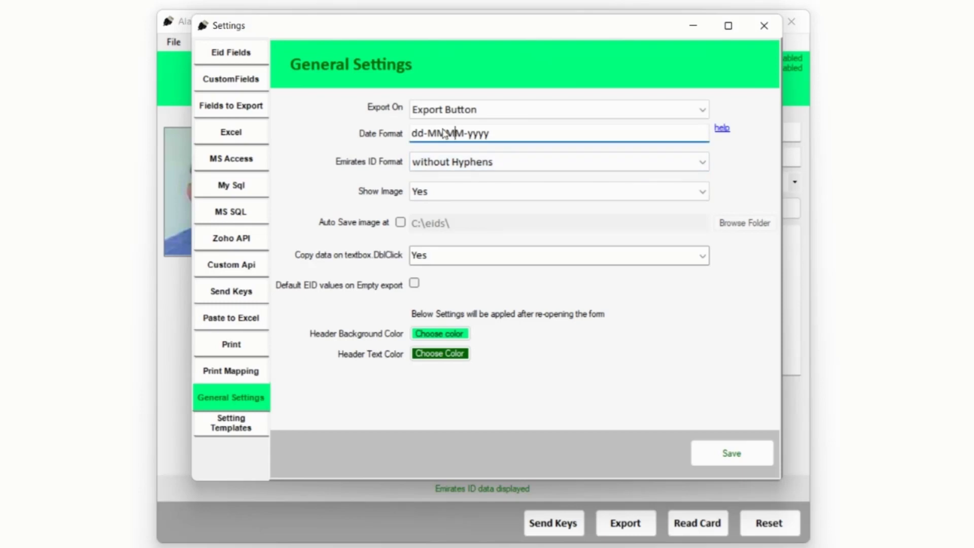
pyautogui.click(731, 453)
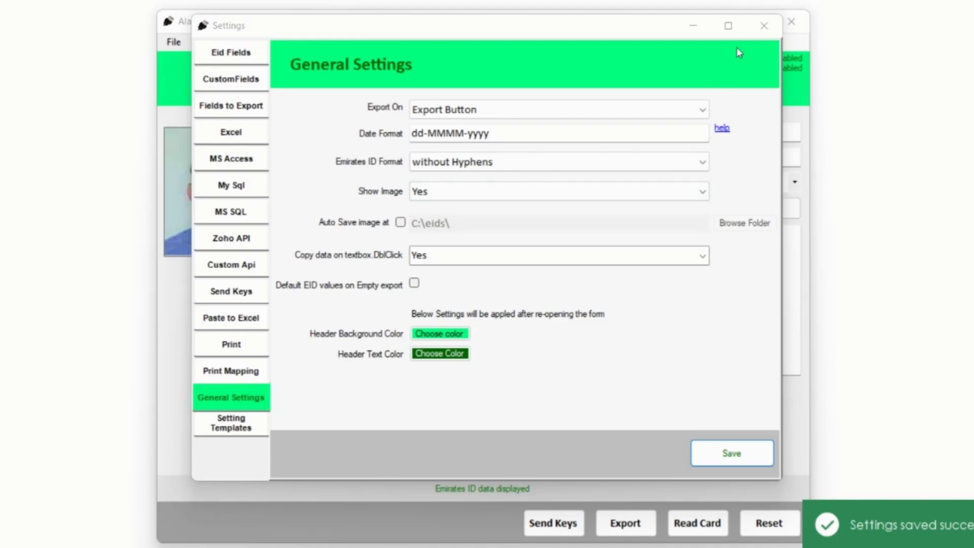
# Step: Close Settings and re-read the card, highlighting the full month name in the issue date
pyautogui.click(765, 25)
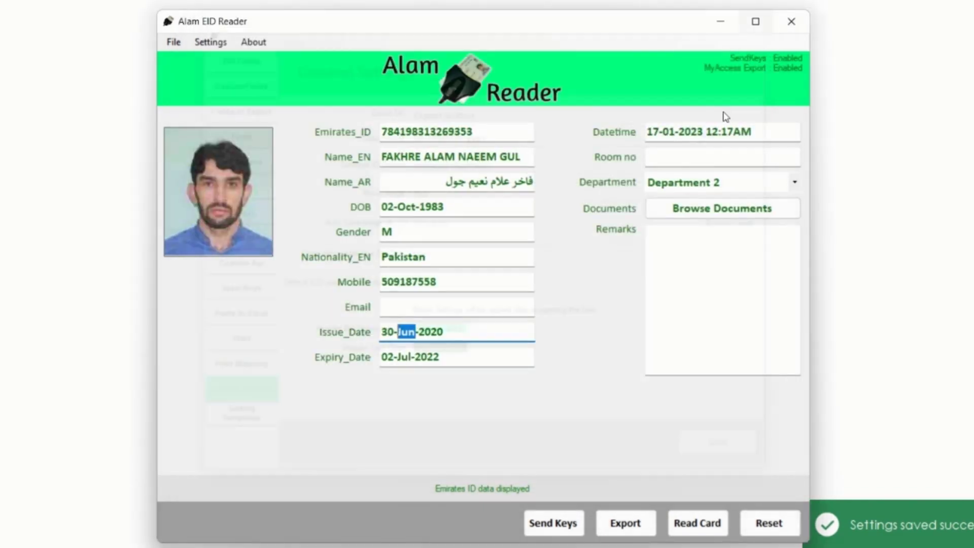
pyautogui.click(681, 515)
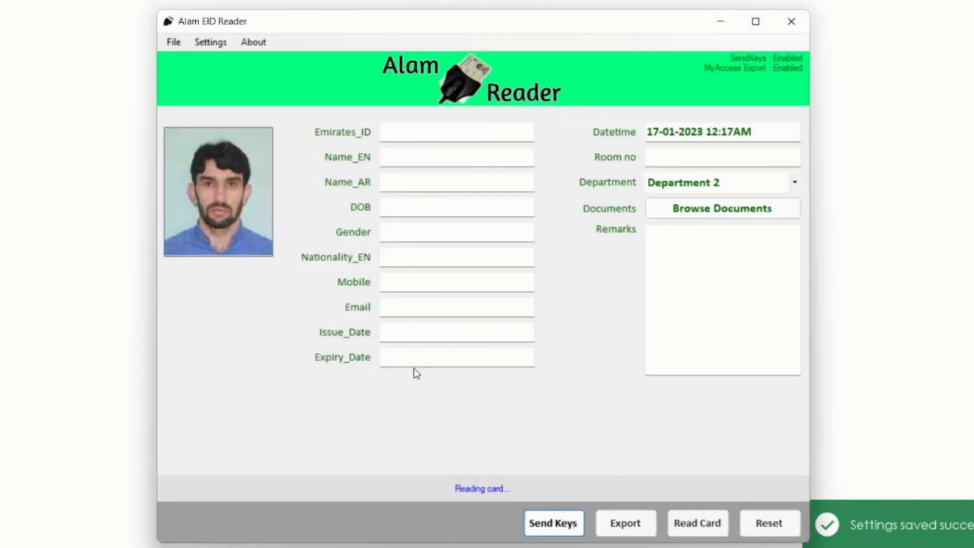
pyautogui.moveTo(397, 332); pyautogui.dragTo(419, 357)
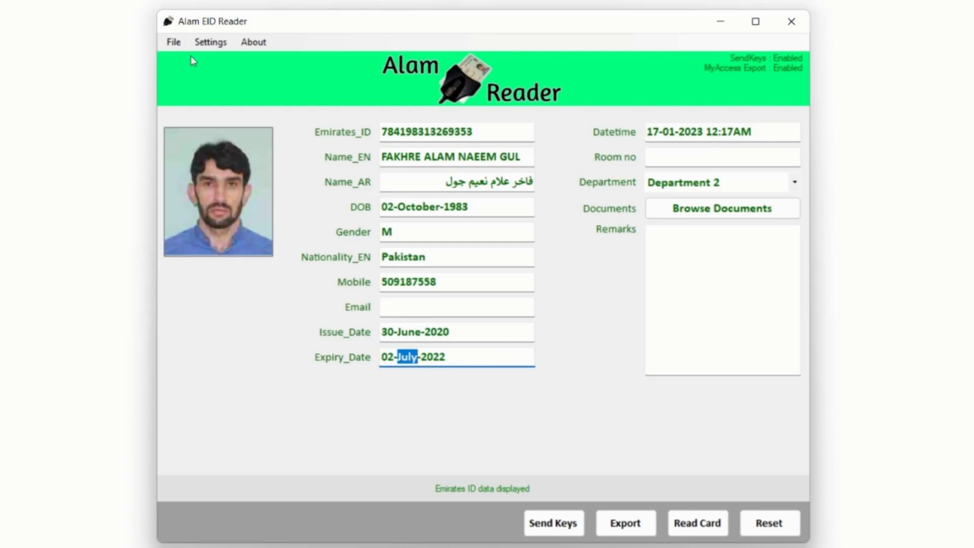
# Step: Set the Emirates ID Format to Hyphenated in General Settings and save
pyautogui.click(210, 43)
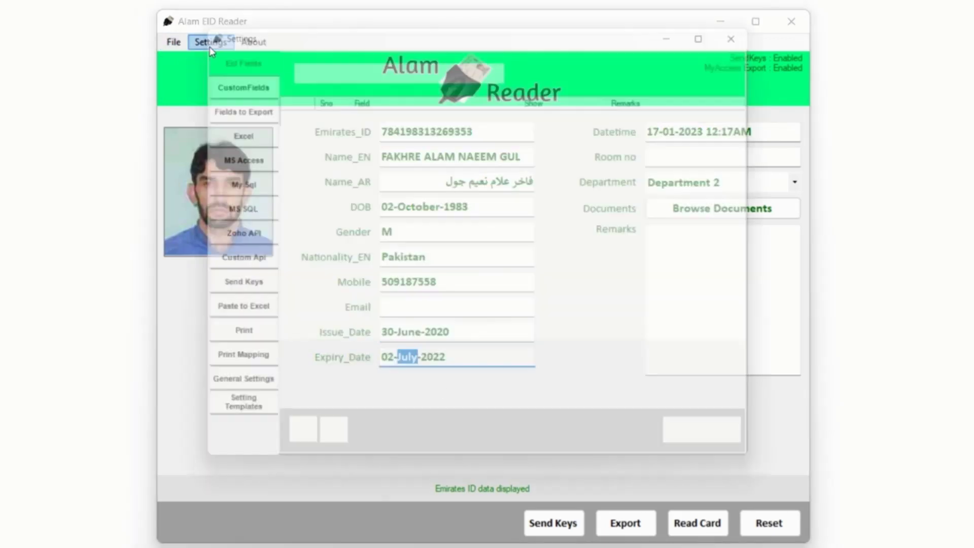
pyautogui.click(242, 393)
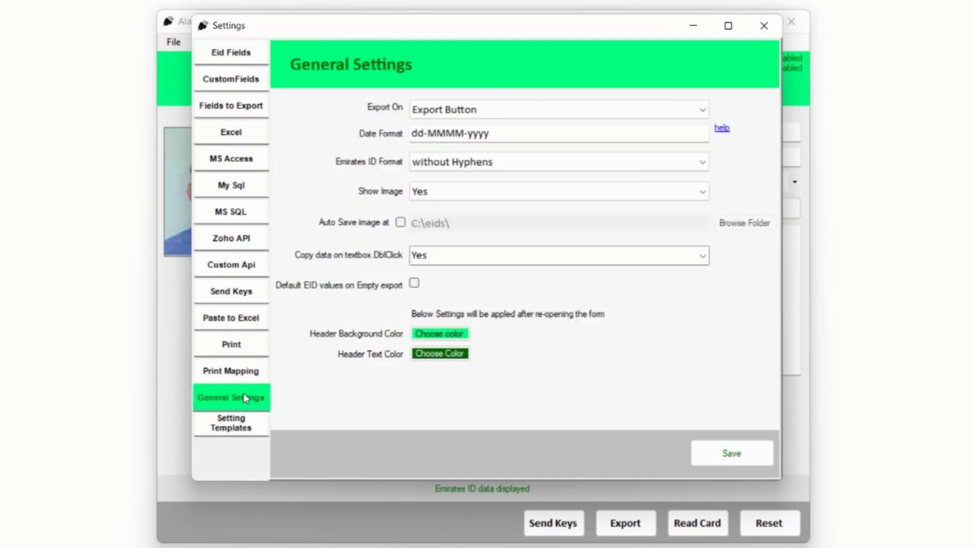
pyautogui.click(455, 161)
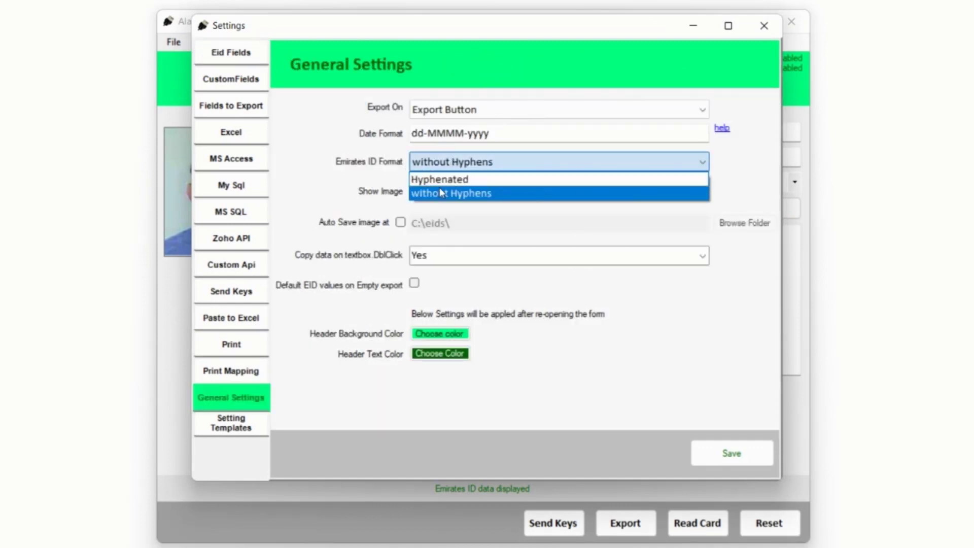
pyautogui.click(446, 33)
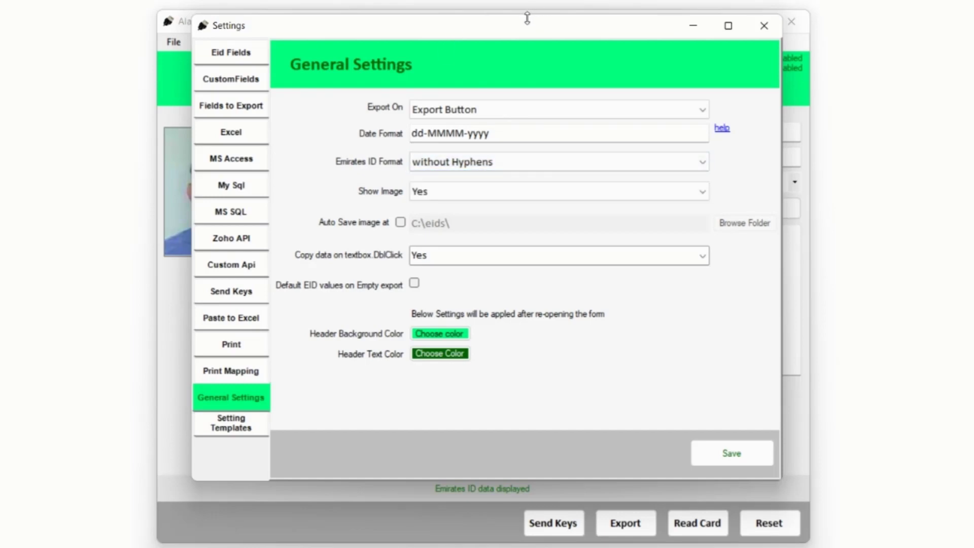
pyautogui.moveTo(517, 32); pyautogui.dragTo(545, 175)
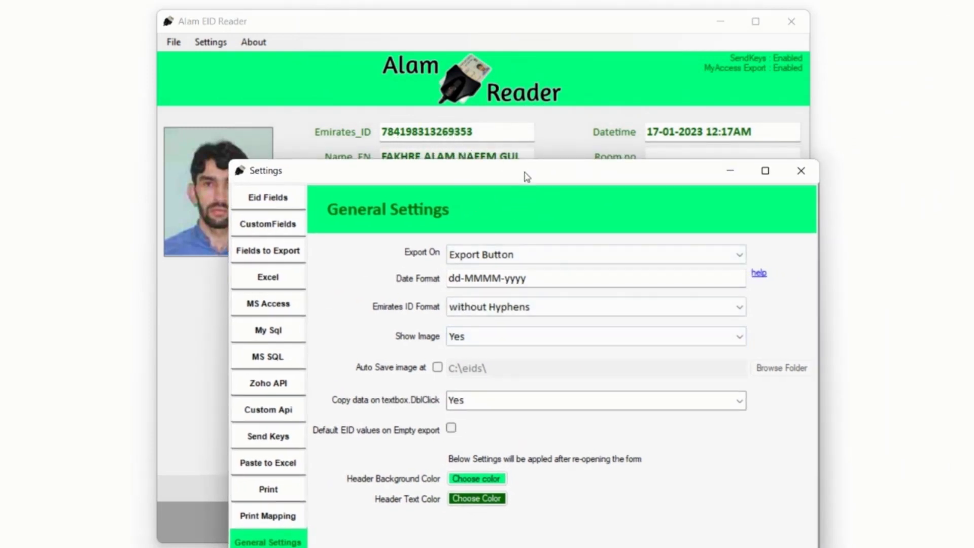
pyautogui.moveTo(526, 176); pyautogui.dragTo(499, 41)
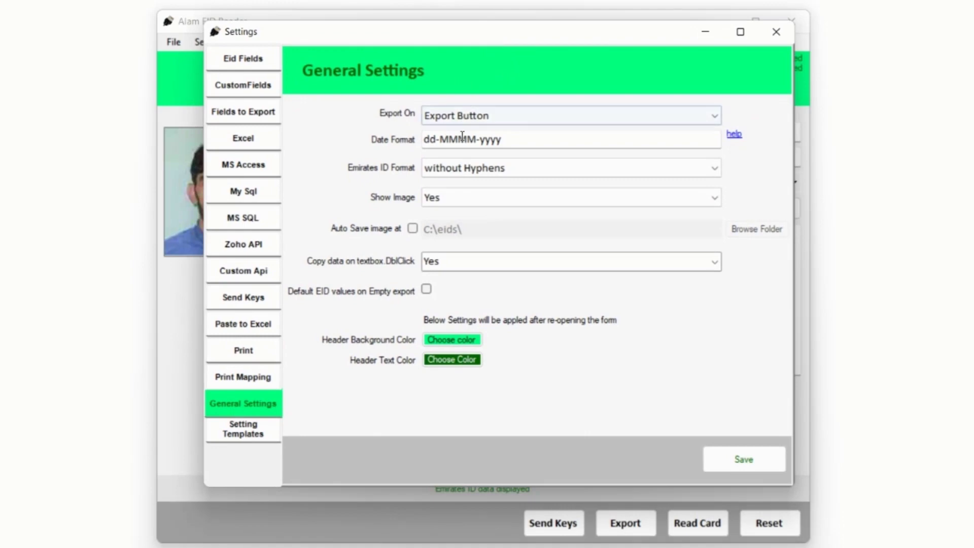
pyautogui.click(468, 173)
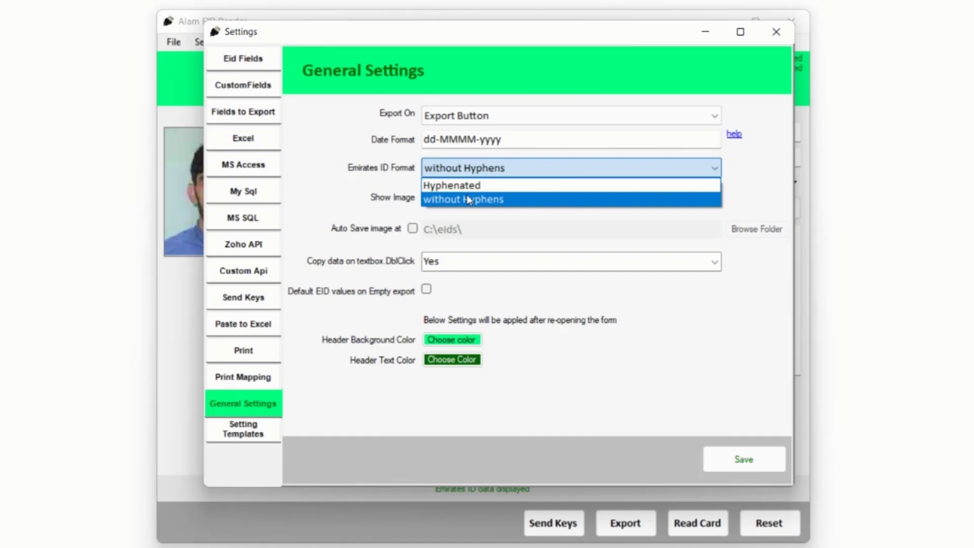
pyautogui.click(467, 185)
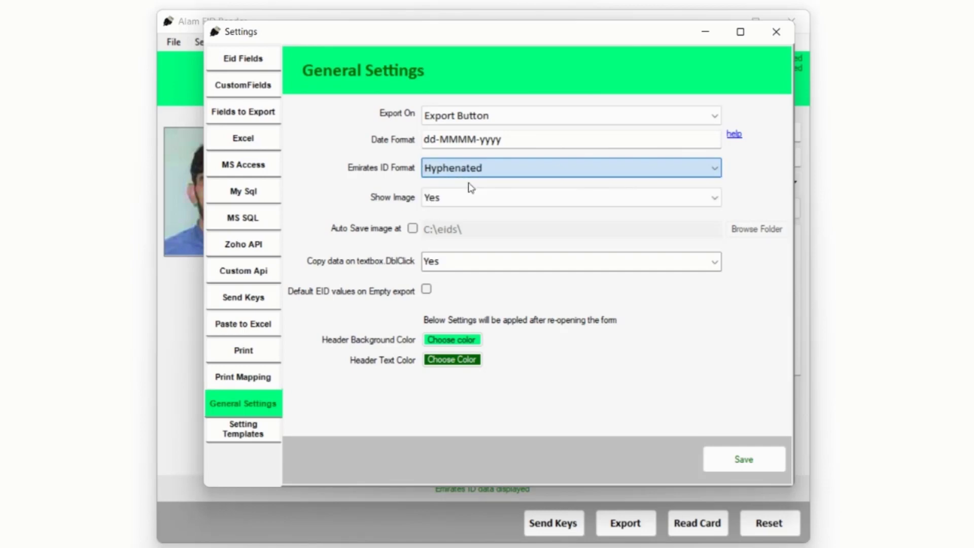
pyautogui.click(739, 463)
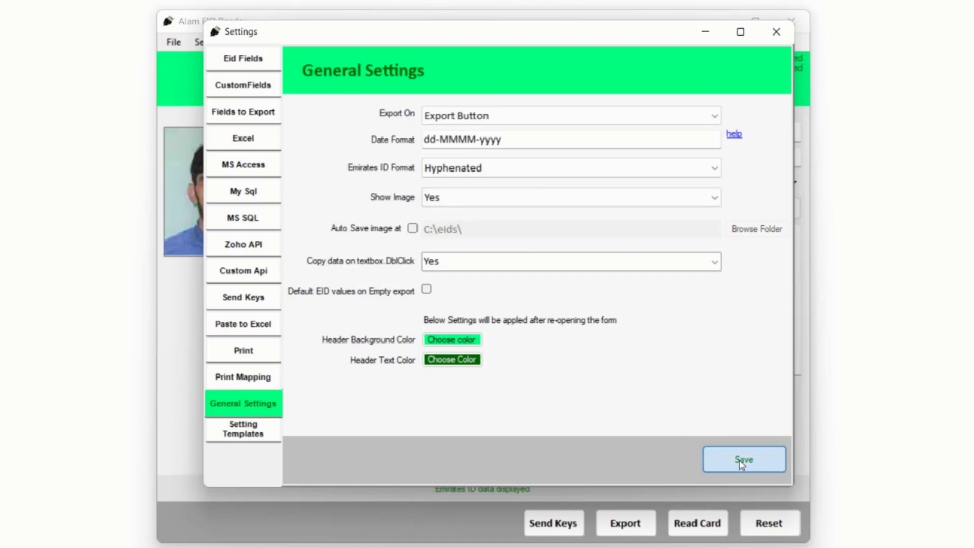
# Step: Close Settings, re-read the card, and select the dashes in the Emirates ID number
pyautogui.click(769, 41)
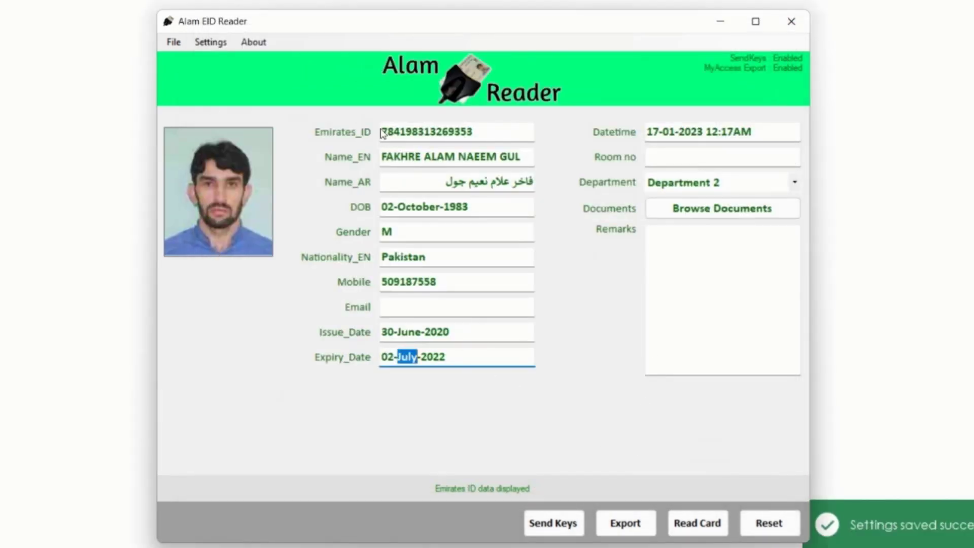
pyautogui.click(697, 523)
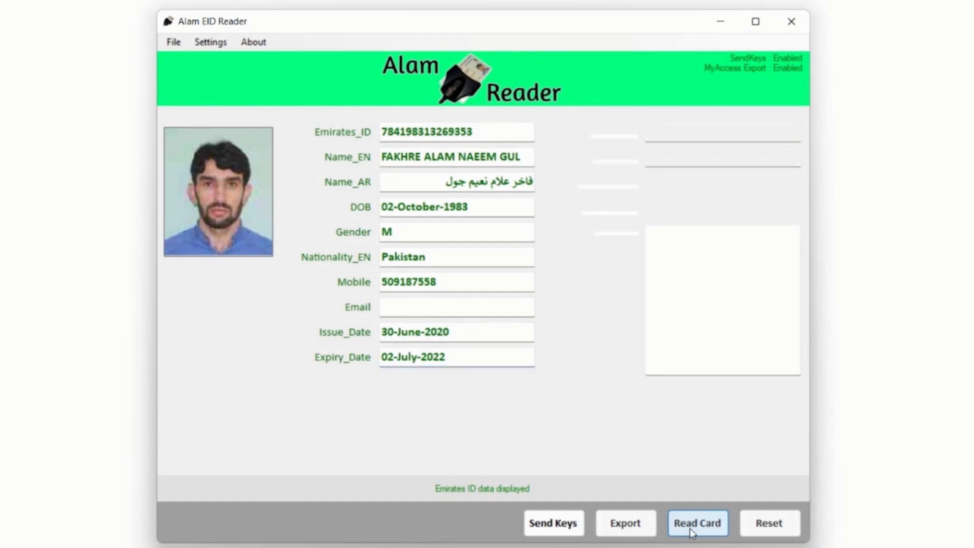
pyautogui.click(404, 135)
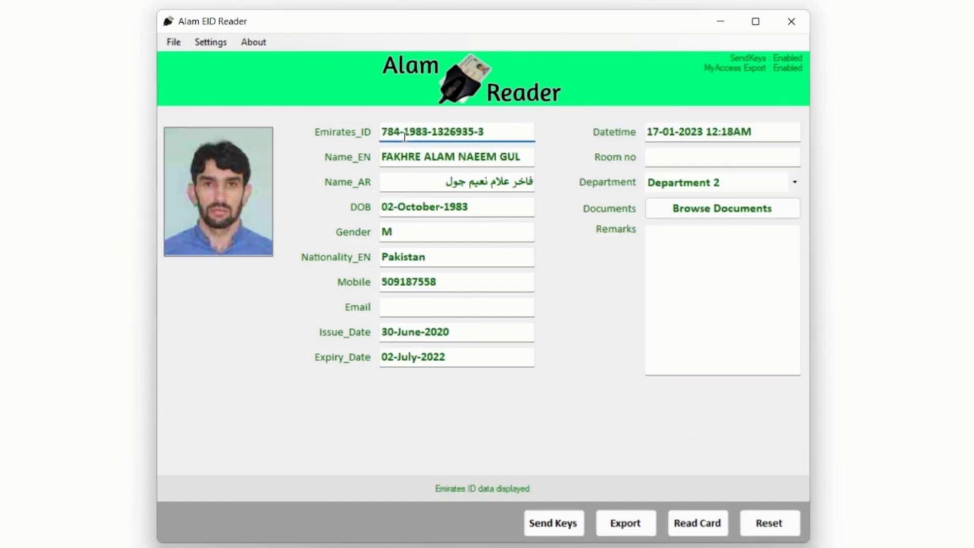
pyautogui.click(430, 133)
pyautogui.moveTo(428, 132); pyautogui.dragTo(475, 133)
pyautogui.click(479, 132)
# Step: Set Show Image to No in General Settings, save, and close Settings
pyautogui.click(210, 41)
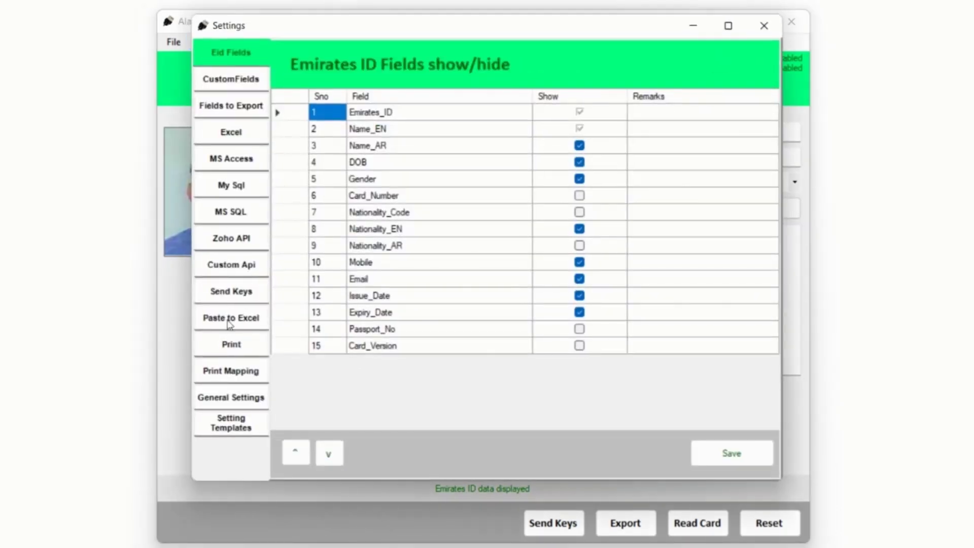
pyautogui.click(234, 396)
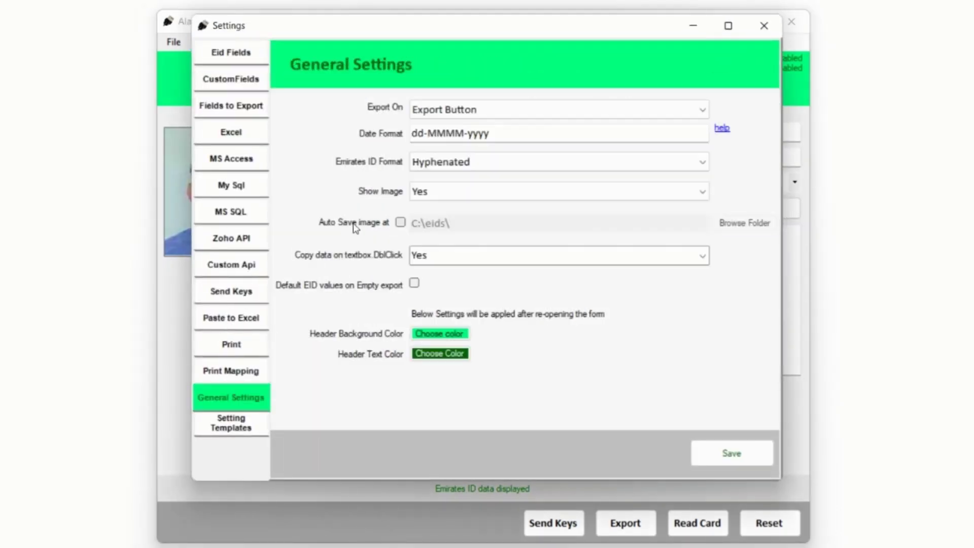
pyautogui.click(442, 193)
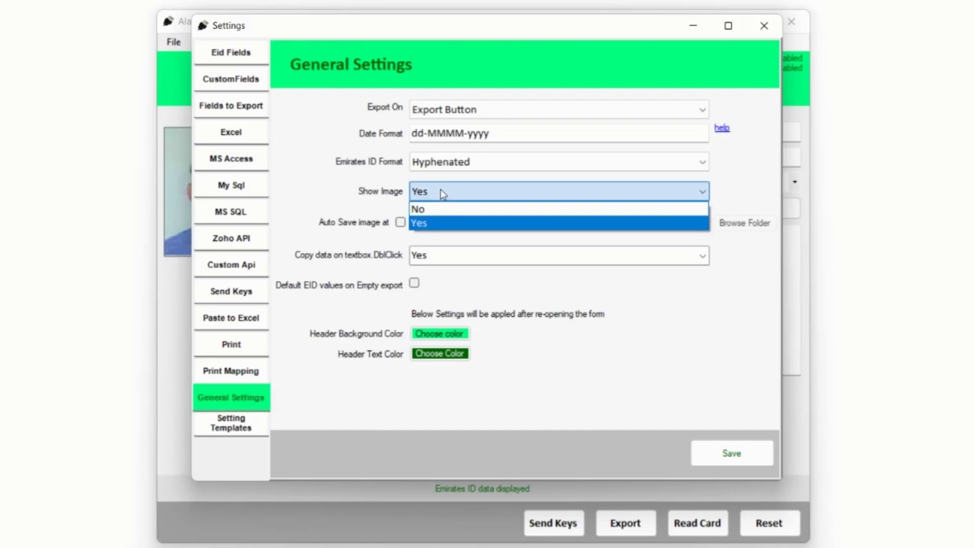
pyautogui.click(475, 34)
pyautogui.moveTo(568, 29); pyautogui.dragTo(654, 30)
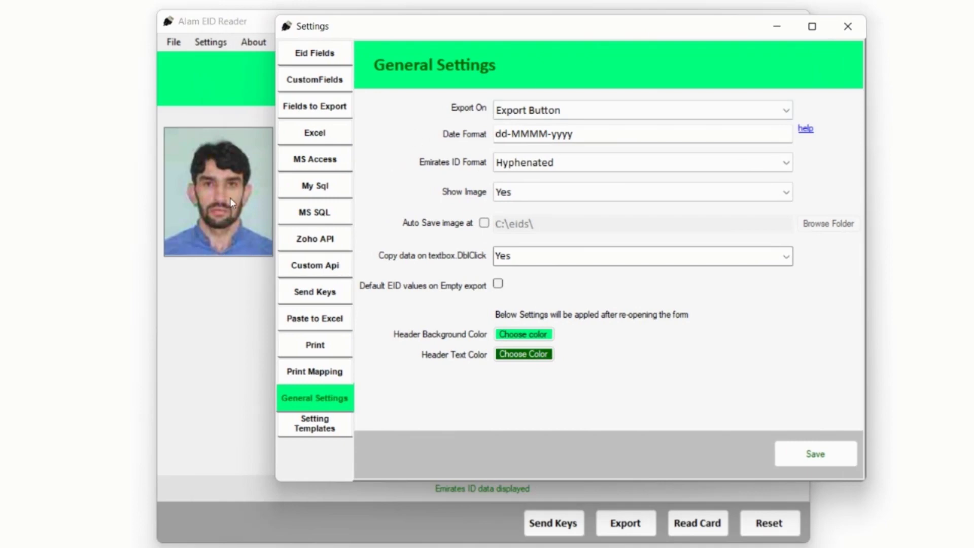
pyautogui.click(546, 195)
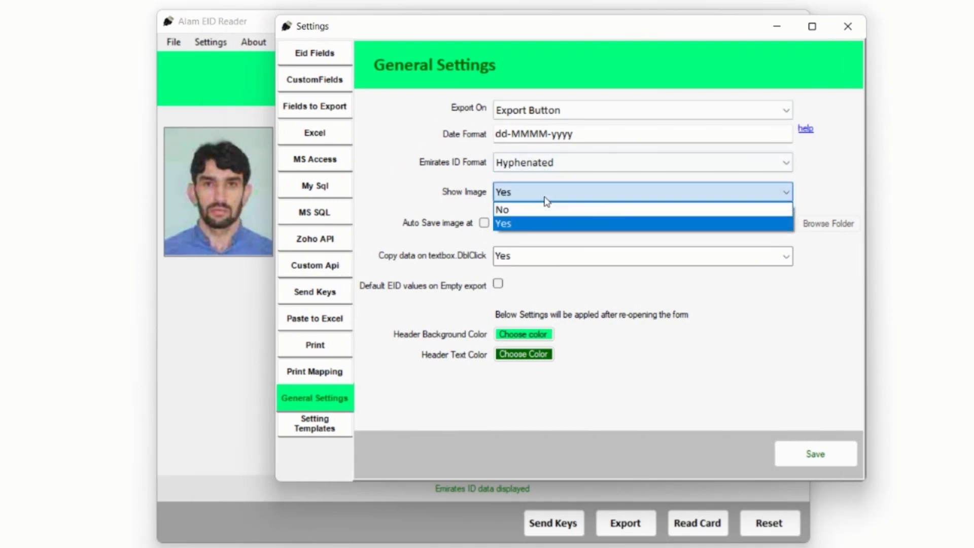
pyautogui.click(545, 210)
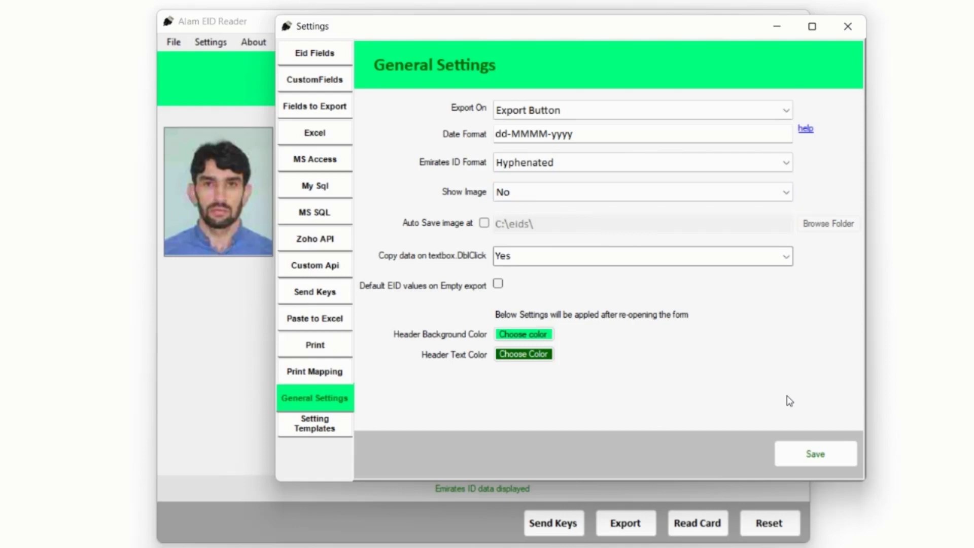
pyautogui.click(809, 455)
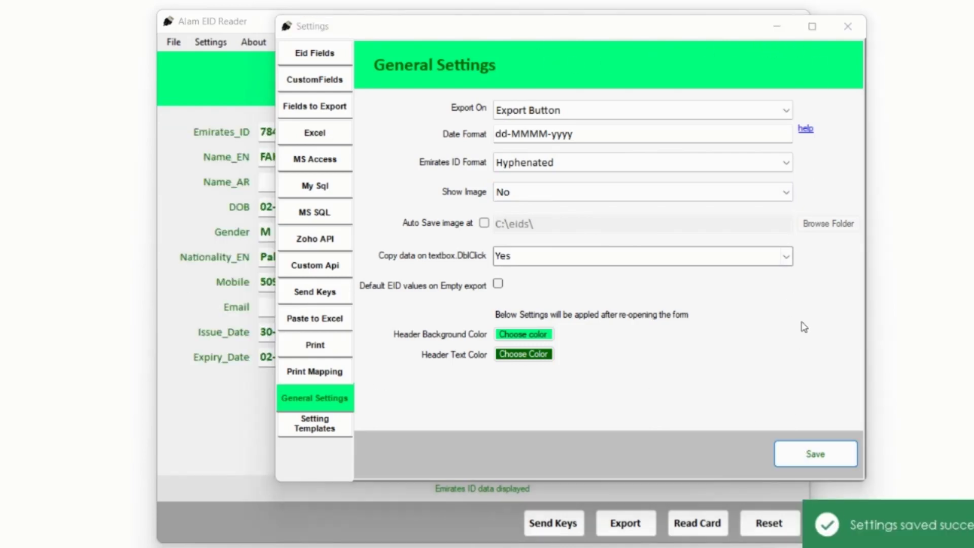
pyautogui.click(847, 28)
pyautogui.click(846, 38)
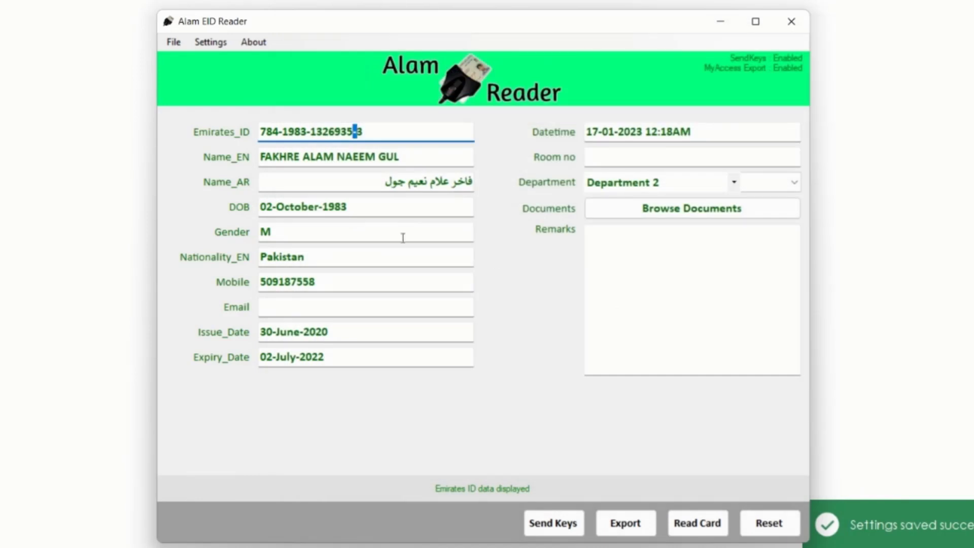
# Step: Turn on Auto Save image in General Settings
pyautogui.click(215, 43)
pyautogui.click(246, 395)
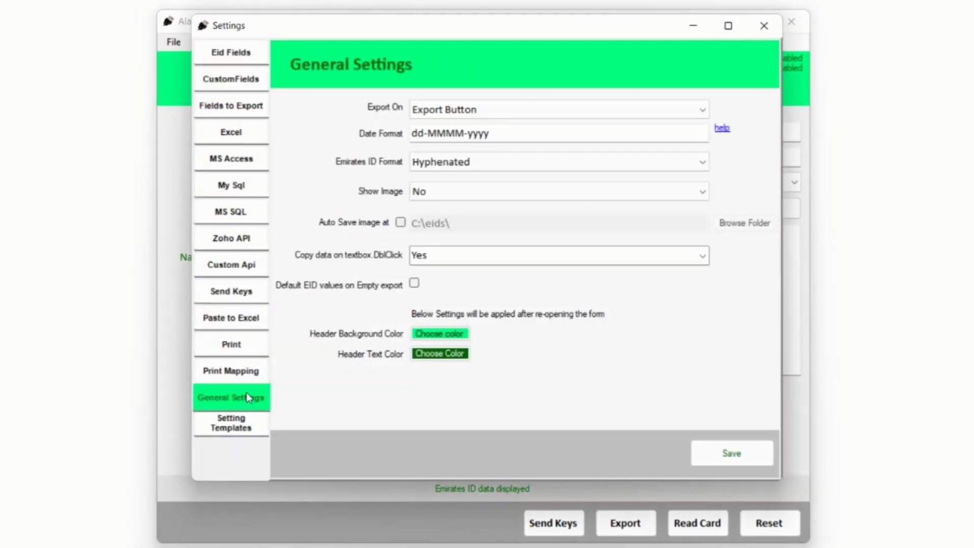
pyautogui.click(401, 223)
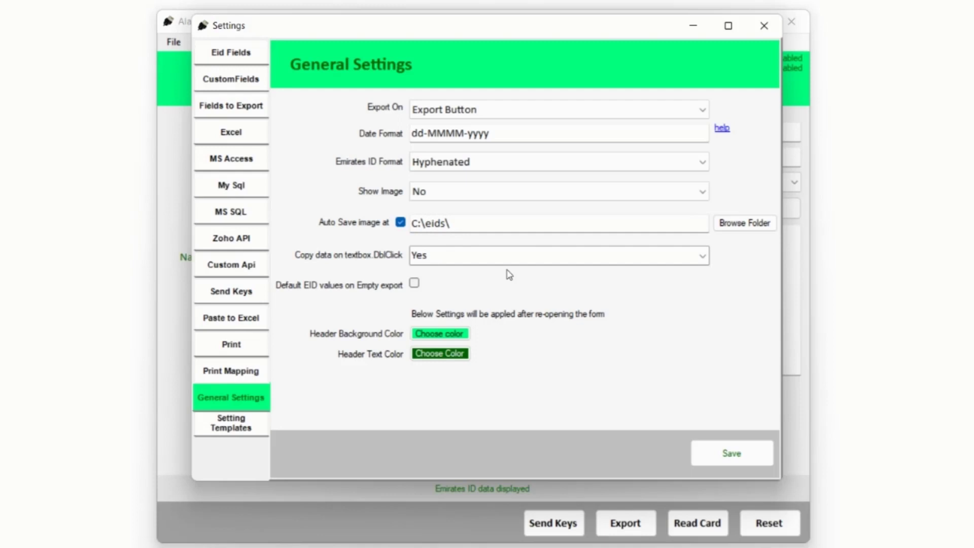
# Step: Create a new 'pics' folder under D:\eids22 as the photo save folder and save
pyautogui.click(751, 227)
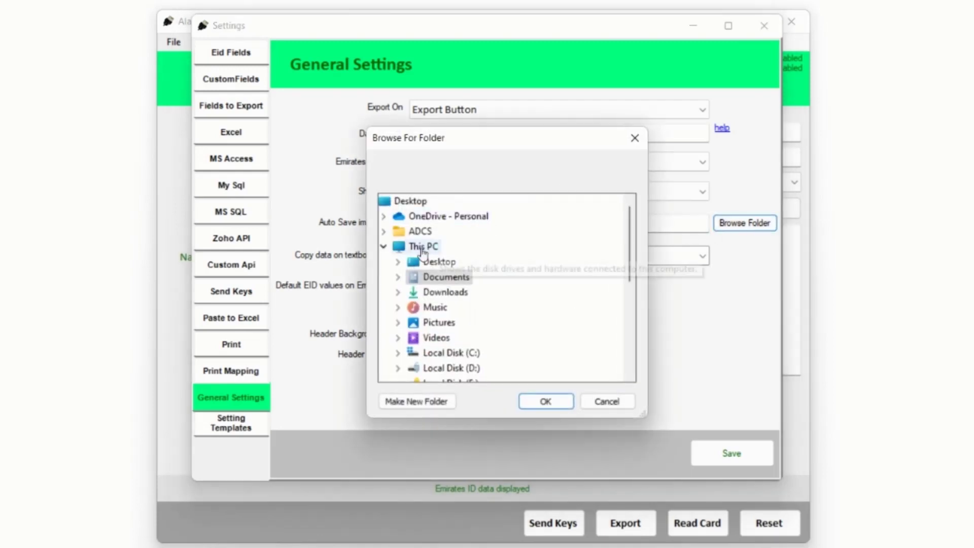
pyautogui.click(383, 246)
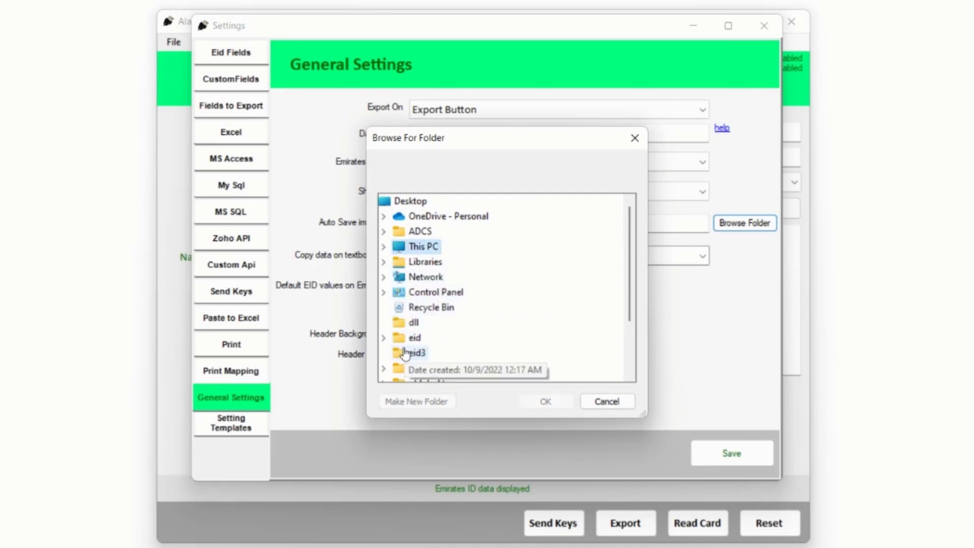
pyautogui.scroll(-2, 404, 312)
pyautogui.scroll(2, 405, 315)
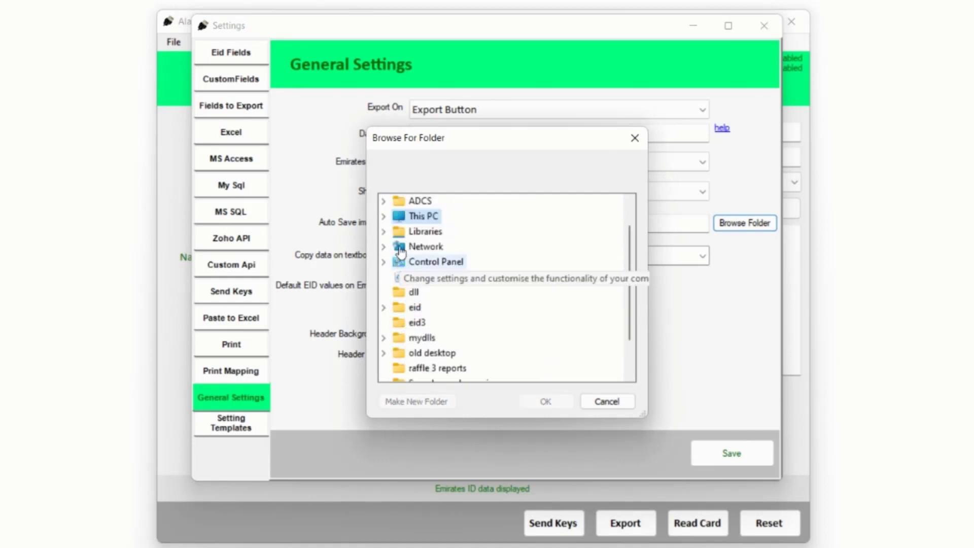
pyautogui.click(385, 217)
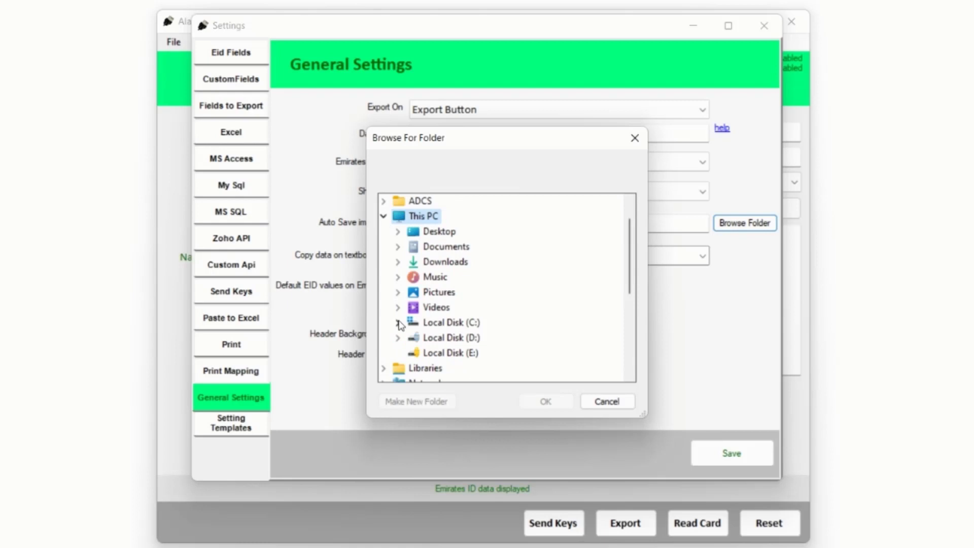
pyautogui.click(399, 338)
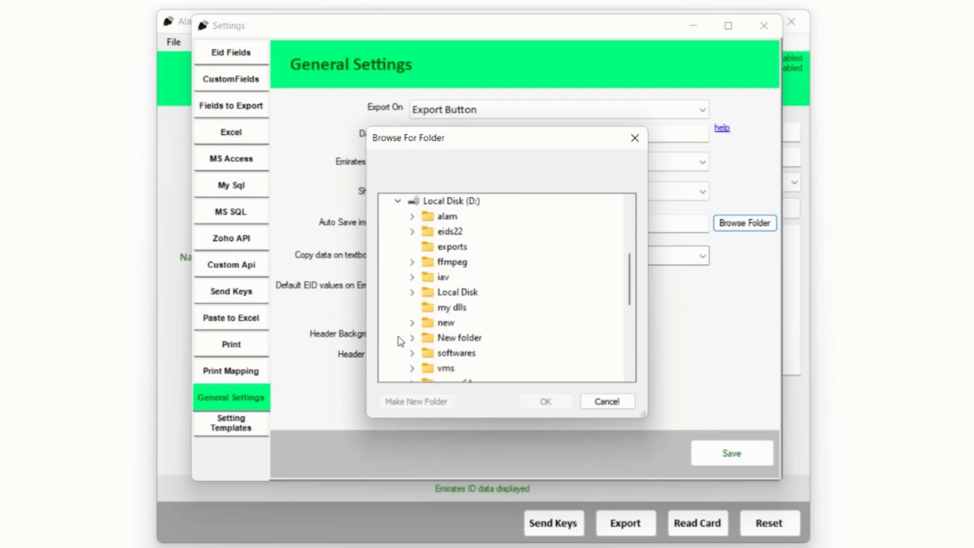
pyautogui.click(437, 232)
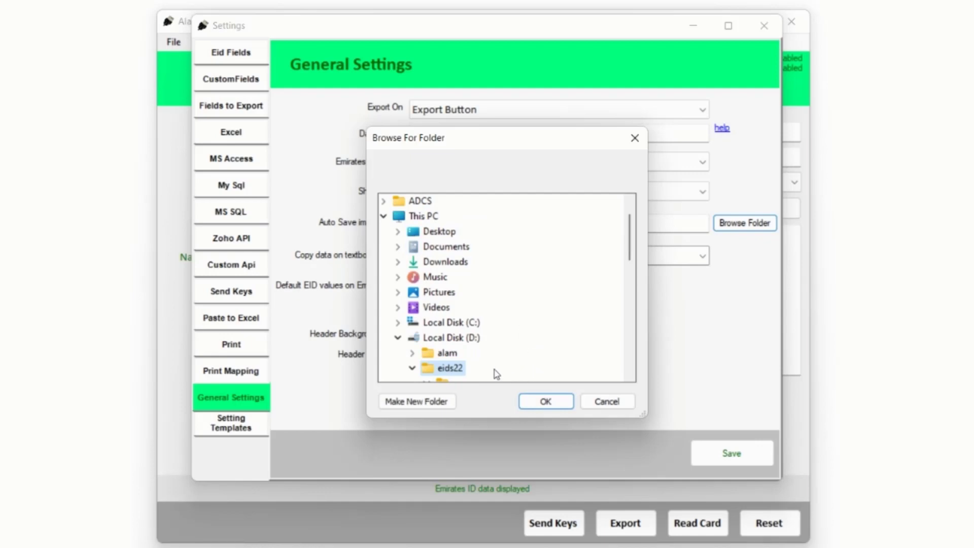
pyautogui.click(438, 401)
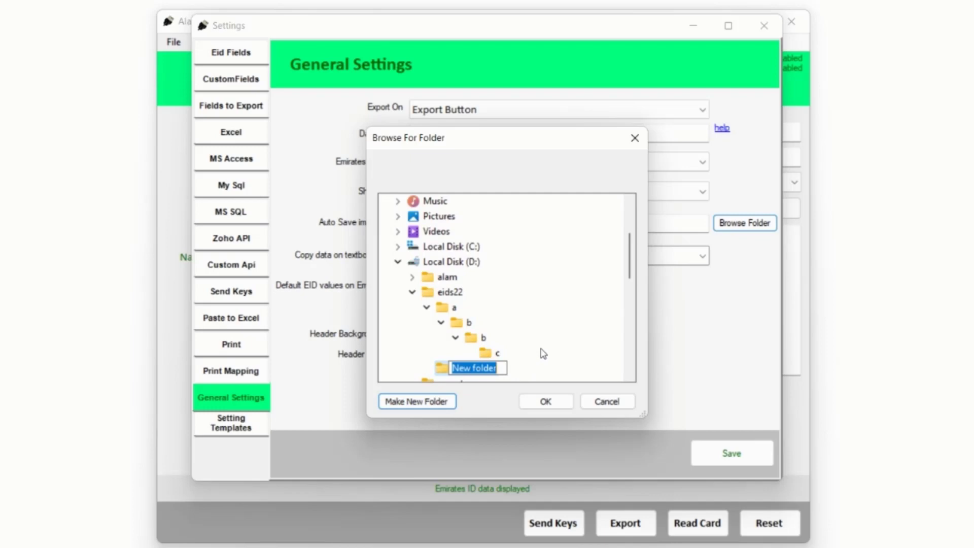
pyautogui.write('pics')
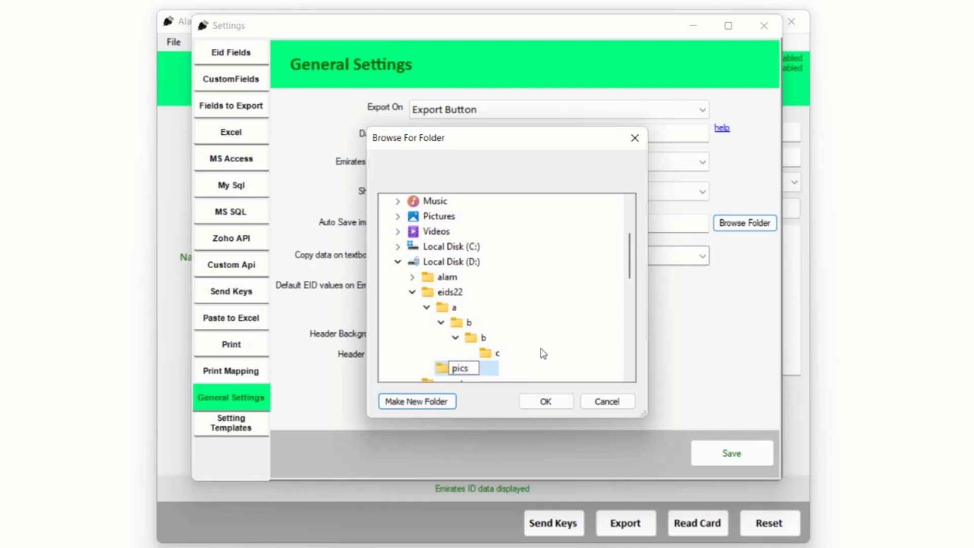
pyautogui.press('Return')
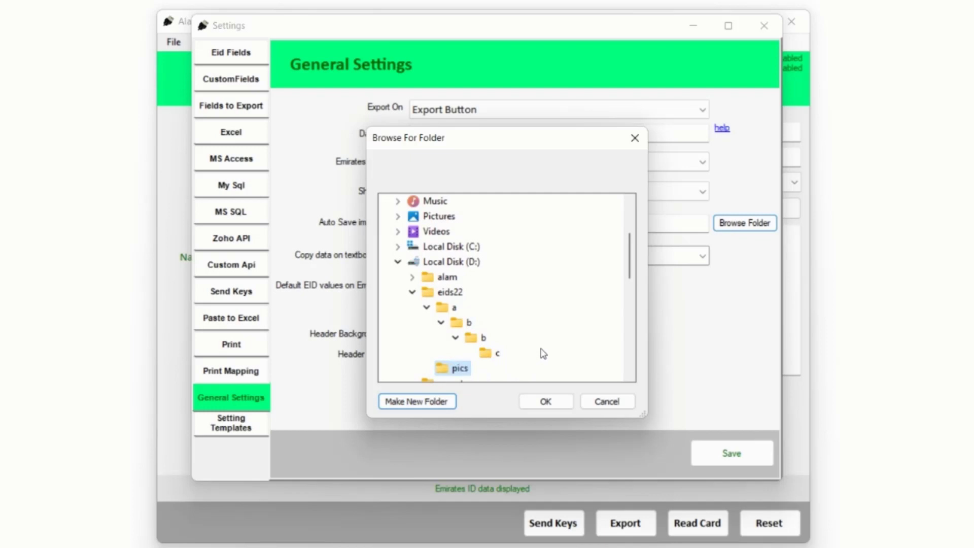
pyautogui.click(546, 401)
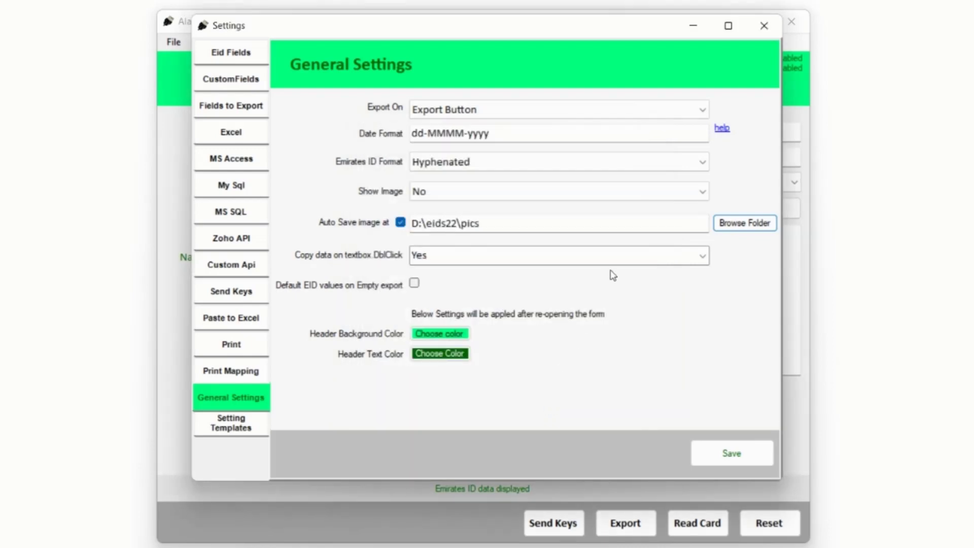
pyautogui.click(700, 451)
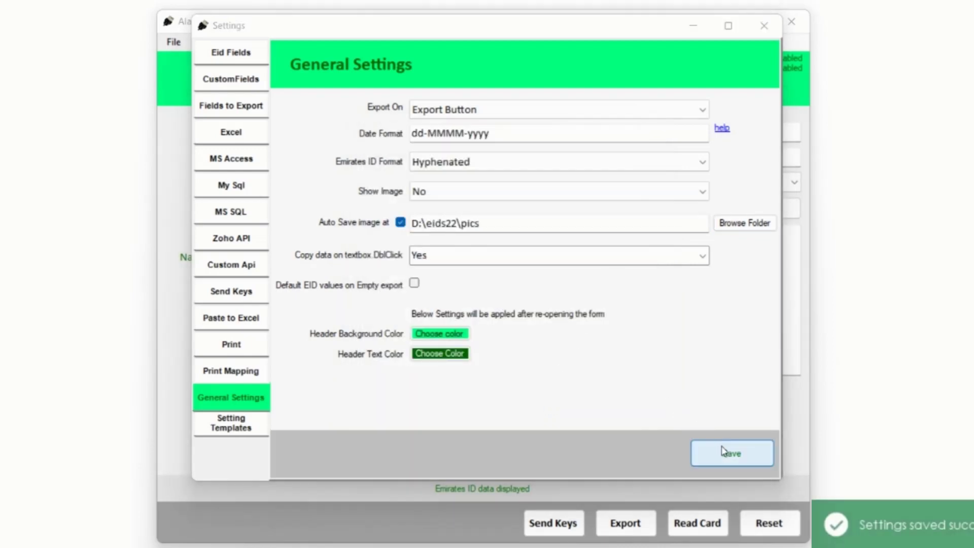
# Step: Close Settings and read the ID card again
pyautogui.click(763, 26)
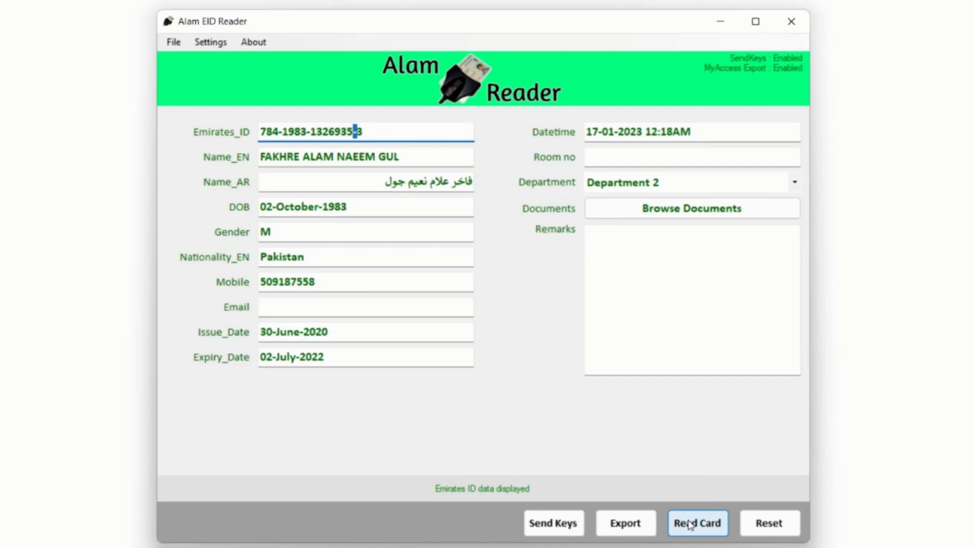
pyautogui.click(690, 525)
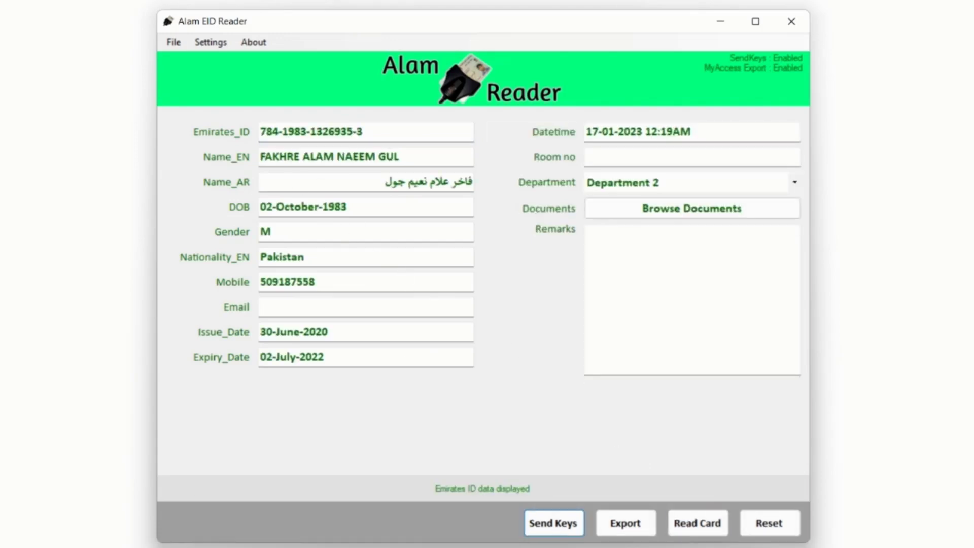
# Step: Open the pics folder in Explorer, delete the saved card photo, and return to the reader
pyautogui.click(298, 496)
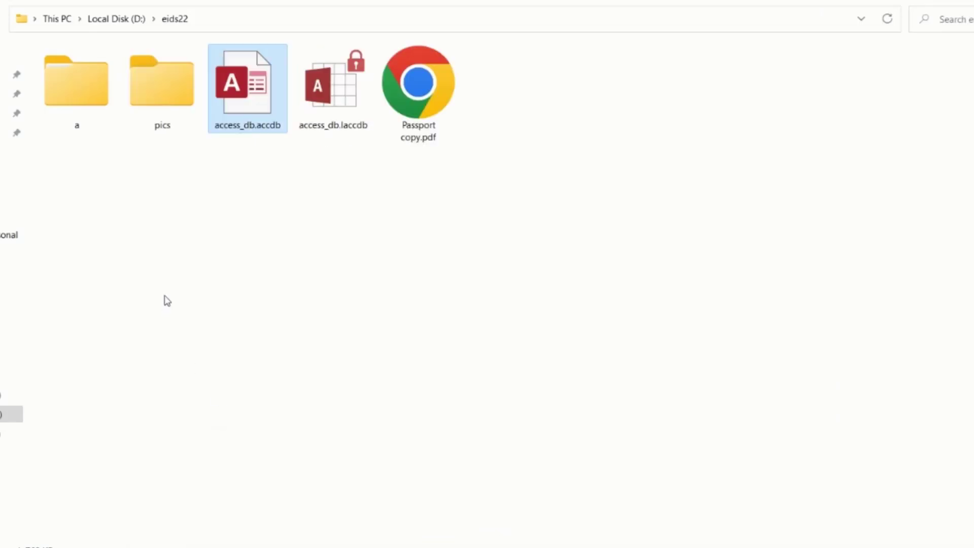
pyautogui.doubleClick(167, 113)
pyautogui.click(101, 108)
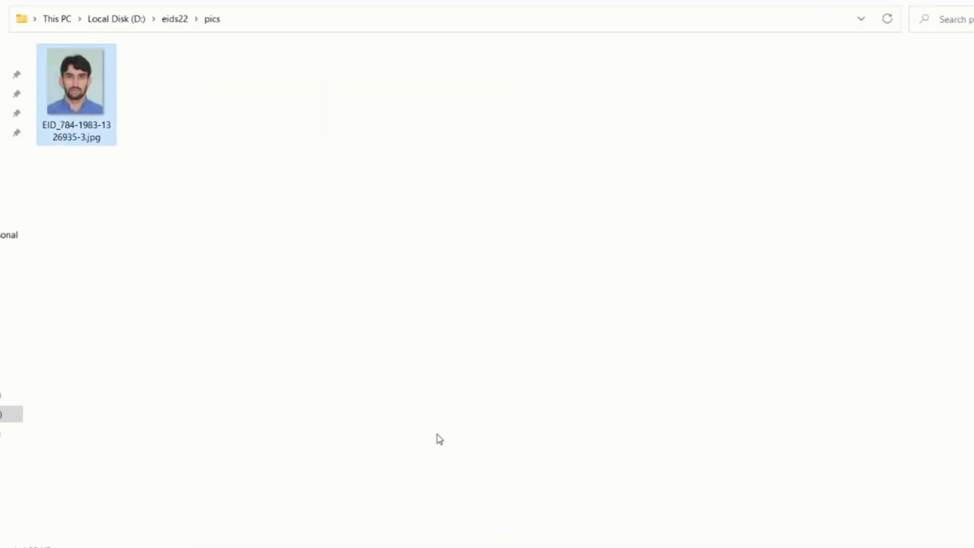
pyautogui.press('Delete')
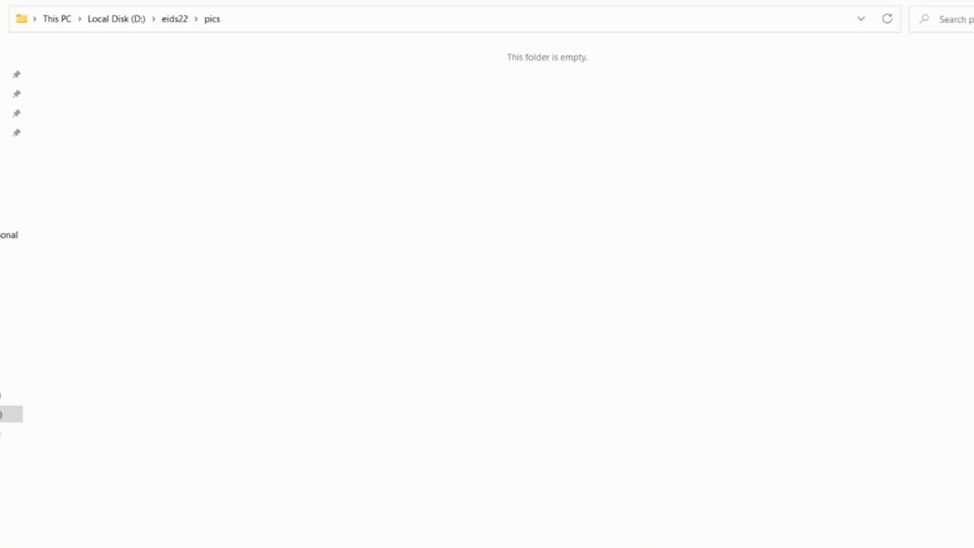
pyautogui.click(634, 502)
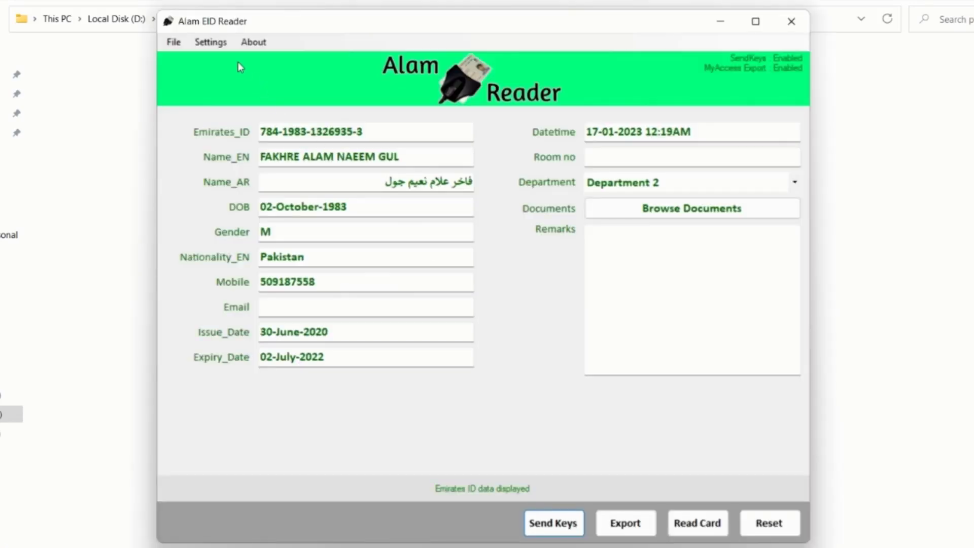
# Step: Set Show Image back to Yes in General Settings and save
pyautogui.click(210, 42)
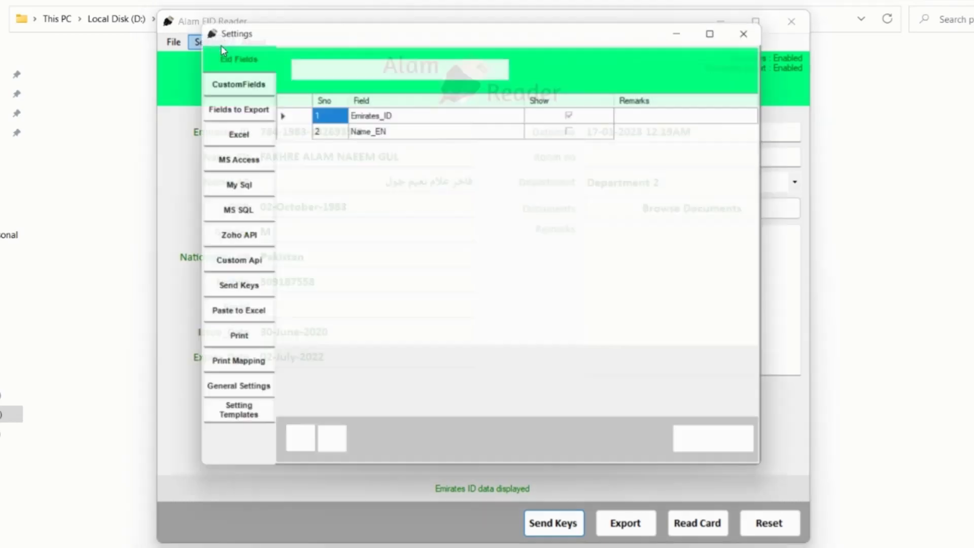
pyautogui.click(257, 399)
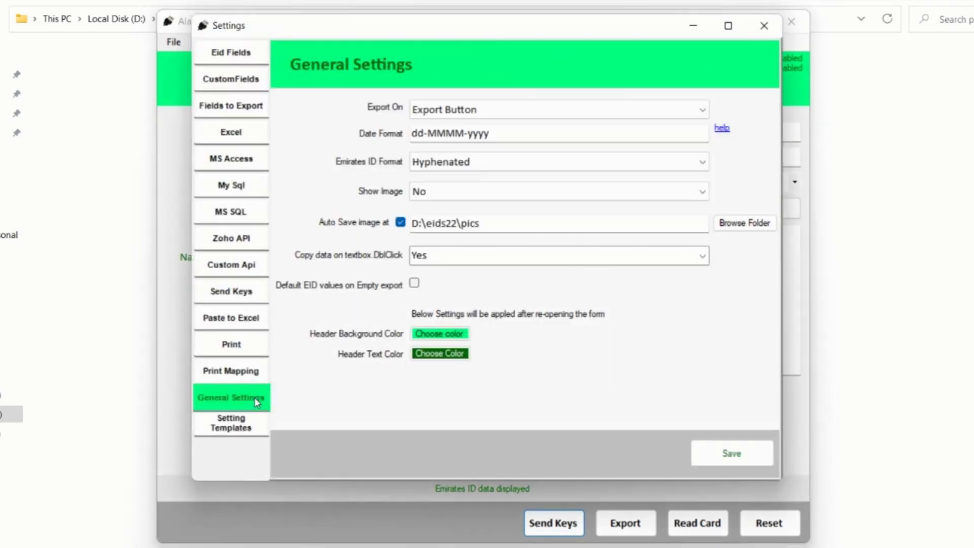
pyautogui.click(437, 193)
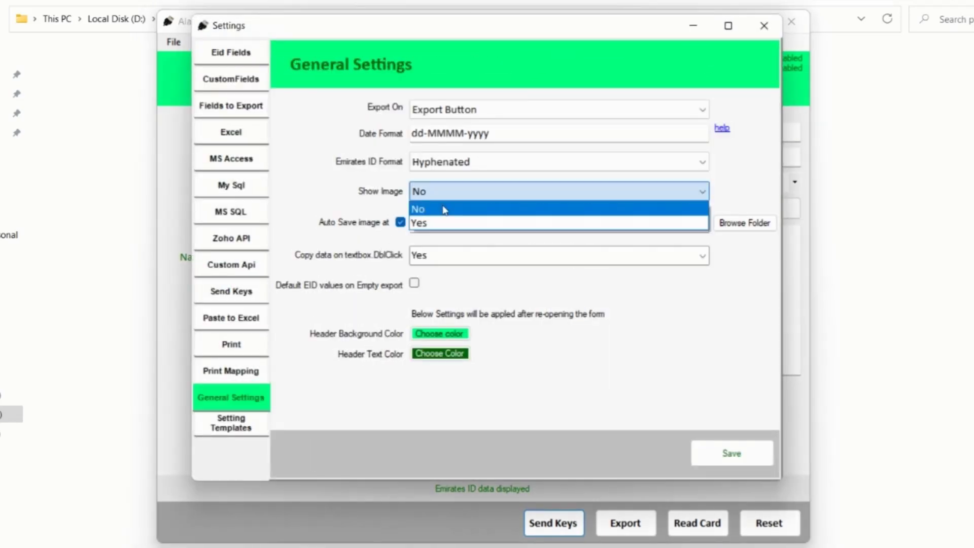
pyautogui.click(445, 223)
pyautogui.click(732, 452)
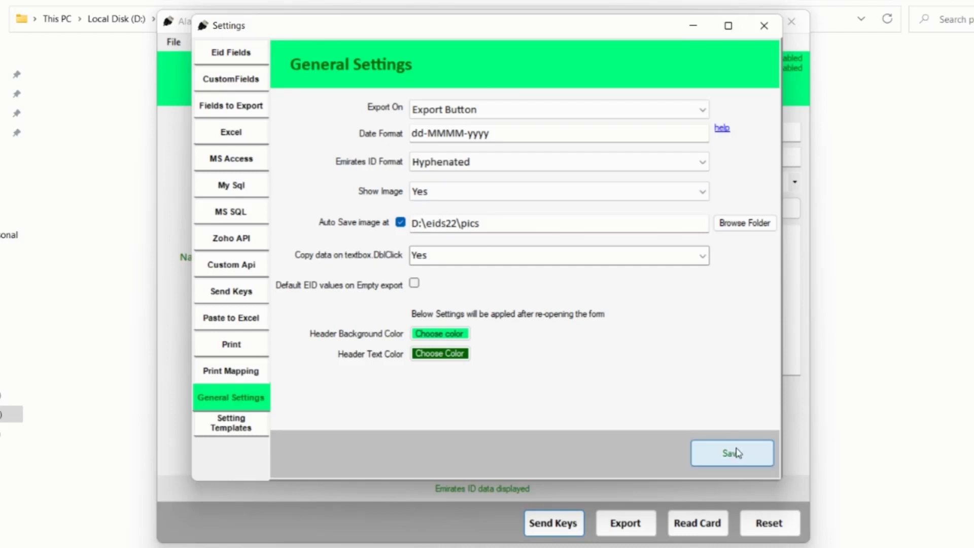
# Step: Close Settings, re-read the card, and check the pics folder for the saved photo
pyautogui.click(764, 26)
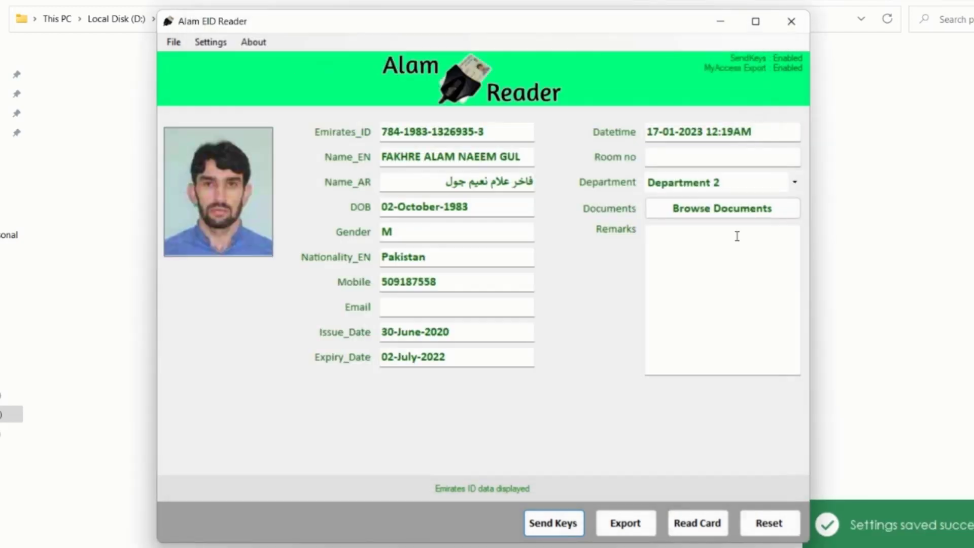
pyautogui.click(704, 528)
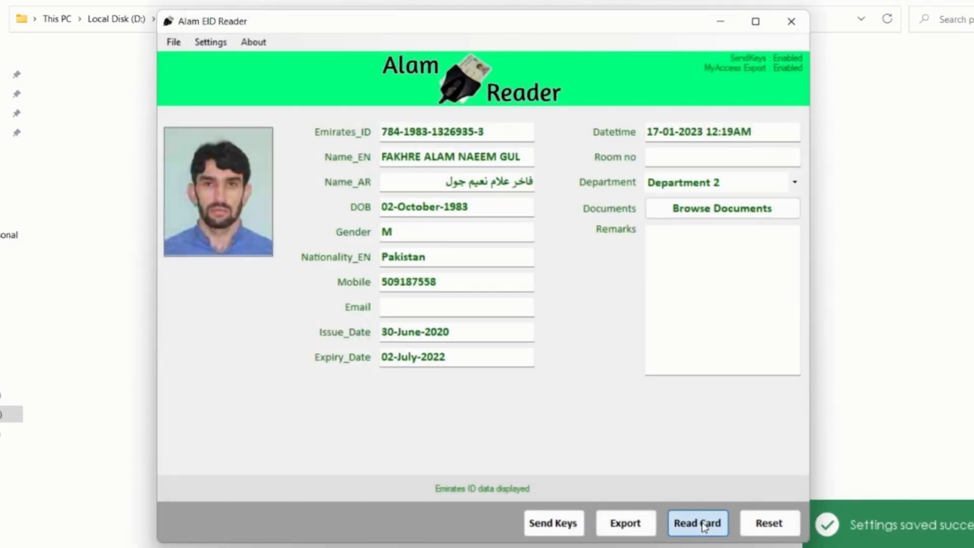
pyautogui.click(137, 230)
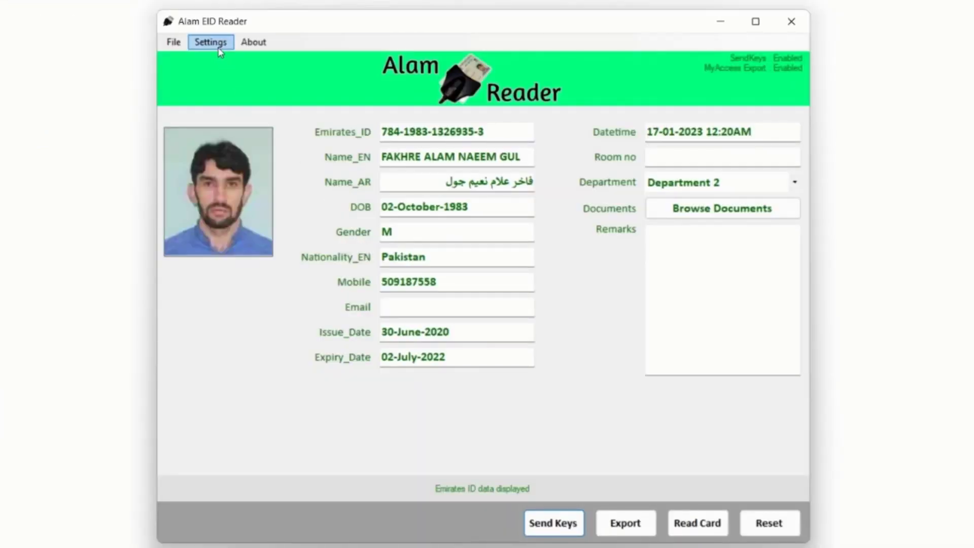
# Step: Set 'Copy data on textbox.DblClick' to Yes in General Settings, save, and close Settings
pyautogui.click(218, 49)
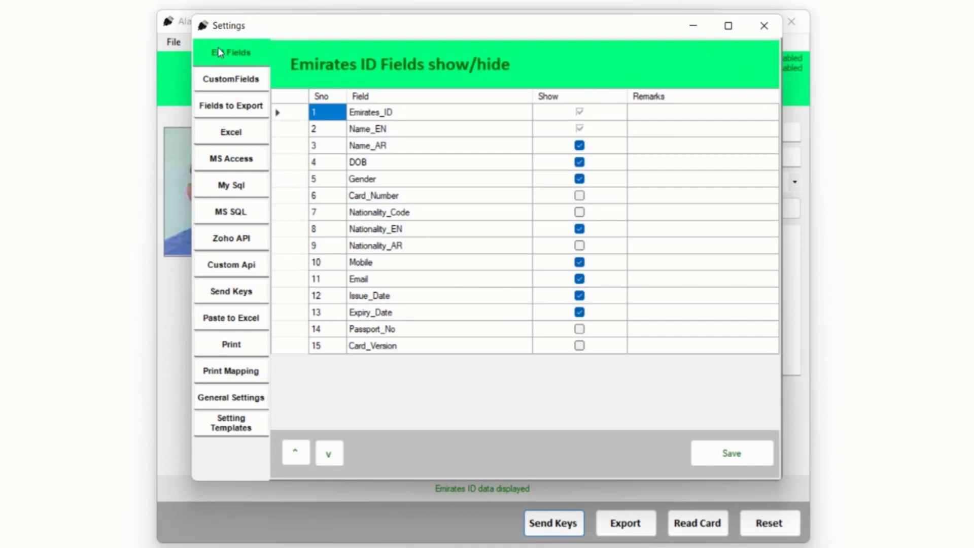
pyautogui.click(227, 406)
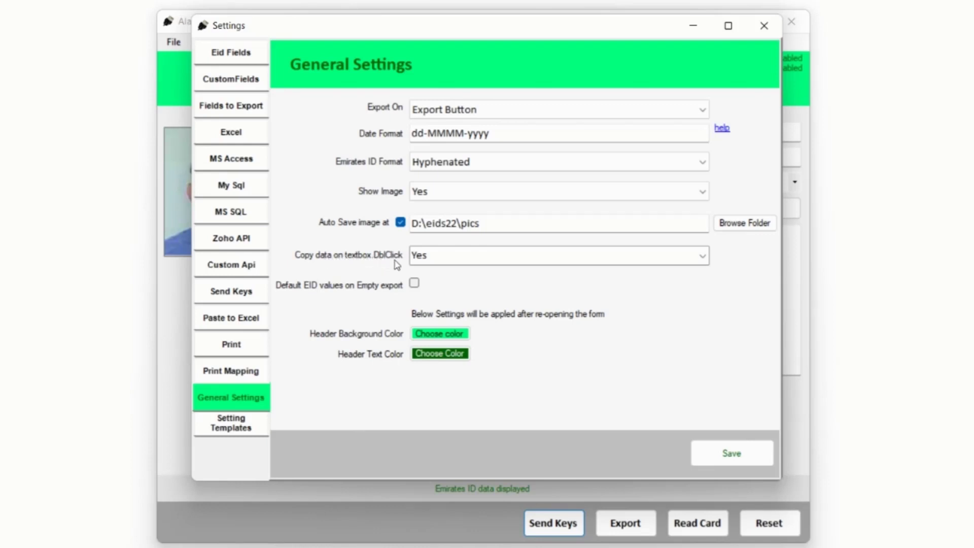
pyautogui.click(446, 258)
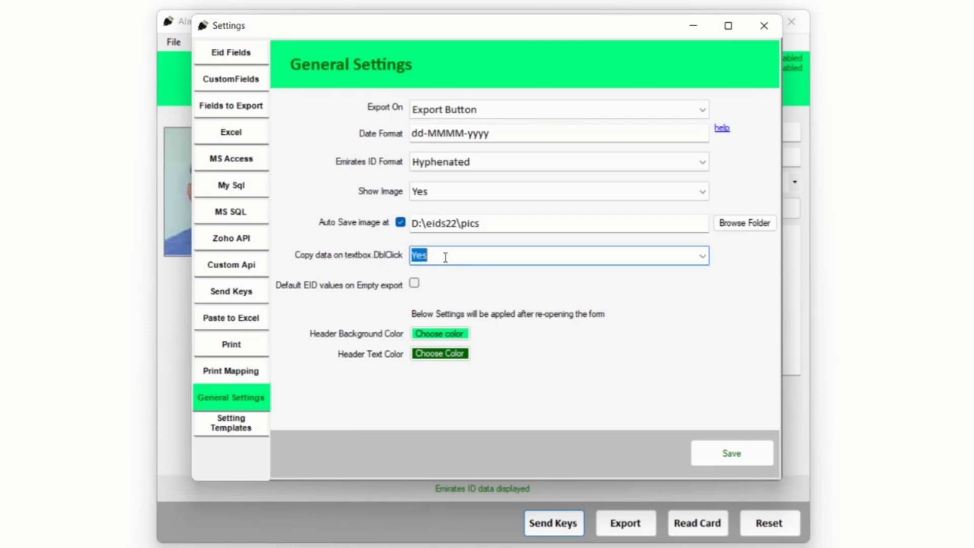
pyautogui.click(703, 256)
pyautogui.click(718, 296)
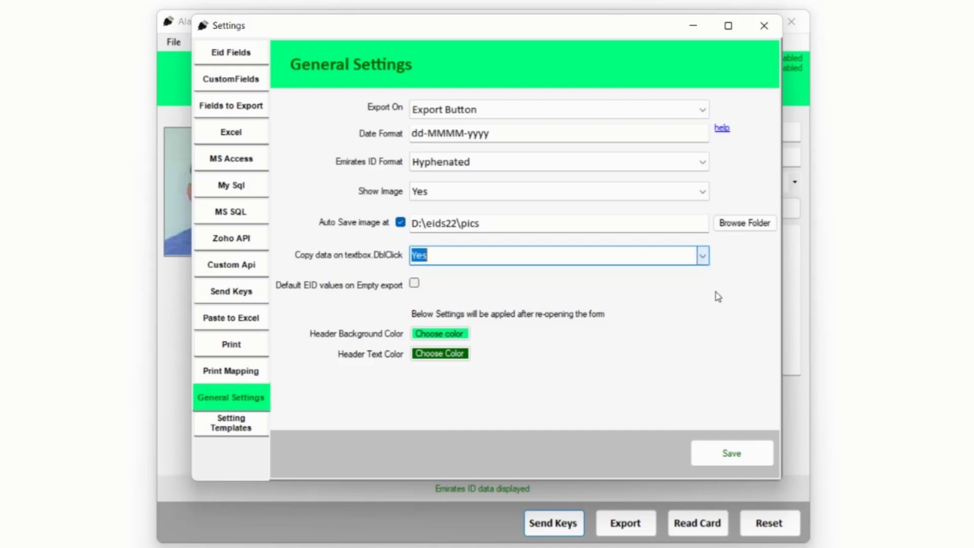
pyautogui.click(733, 452)
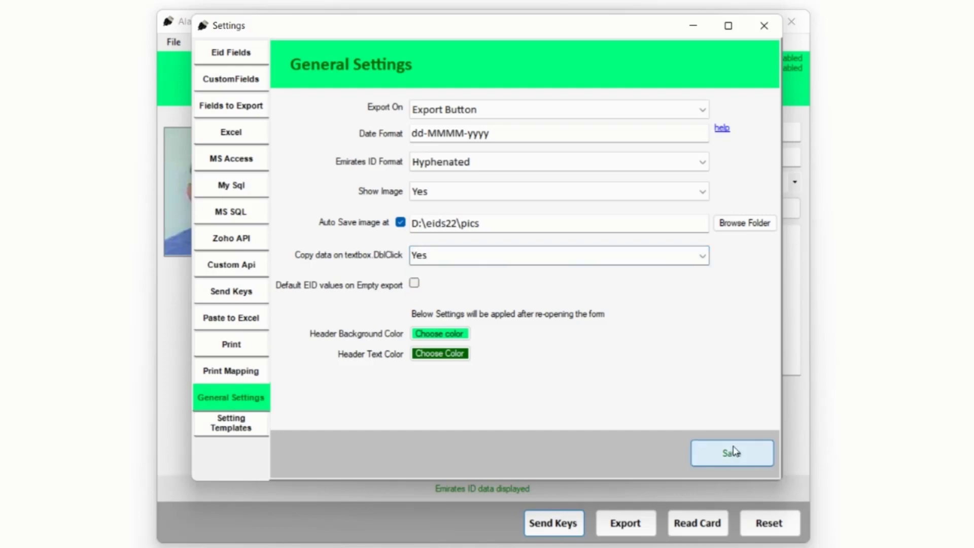
pyautogui.click(764, 26)
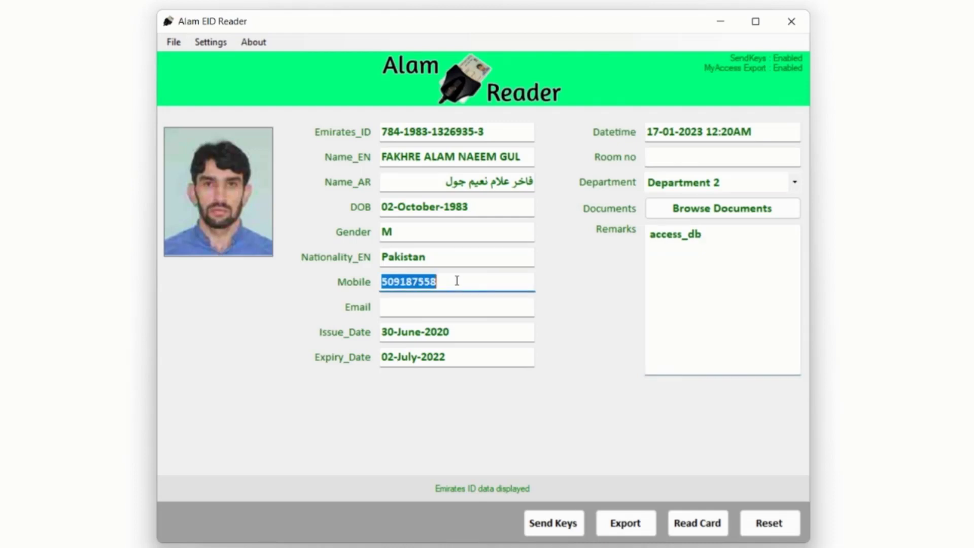
# Step: Copy the Mobile number field and paste it into the Remarks box
pyautogui.doubleClick(457, 279)
pyautogui.hotkey('ctrl', 'c')
pyautogui.rightClick(724, 297)
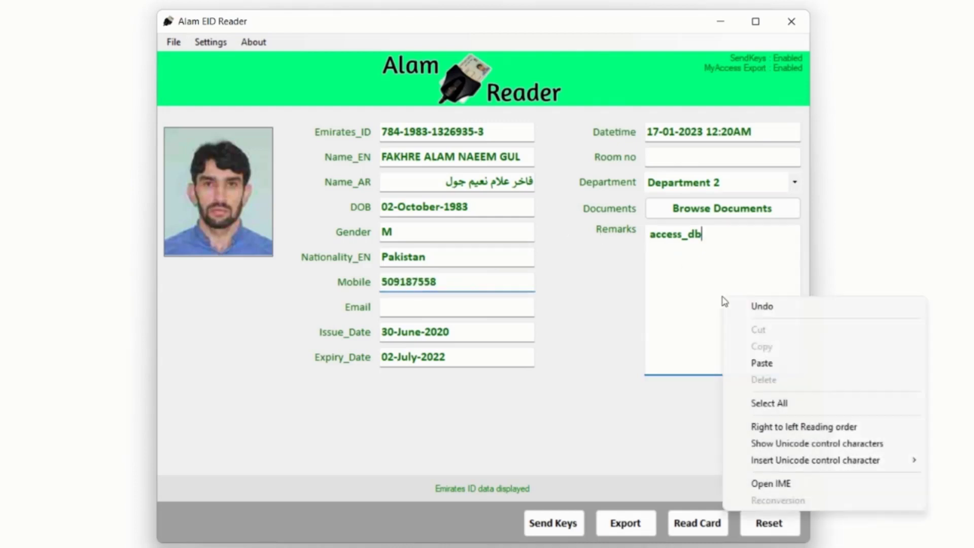
pyautogui.click(763, 362)
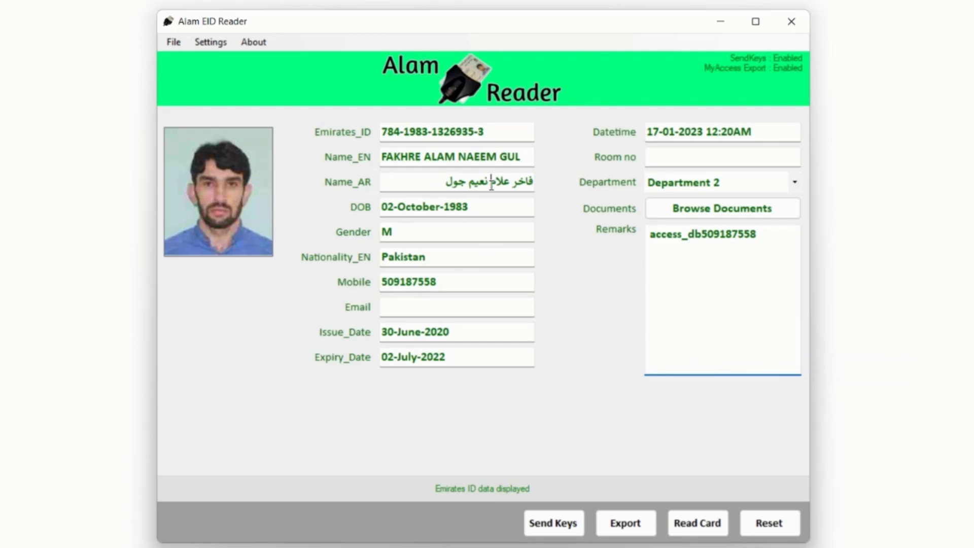
# Step: Replace the Remarks text with the Arabic name from Name_AR
pyautogui.moveTo(491, 184); pyautogui.dragTo(513, 191)
pyautogui.click(699, 268)
pyautogui.hotkey('ctrl', 'a')
pyautogui.press('BackSpace')
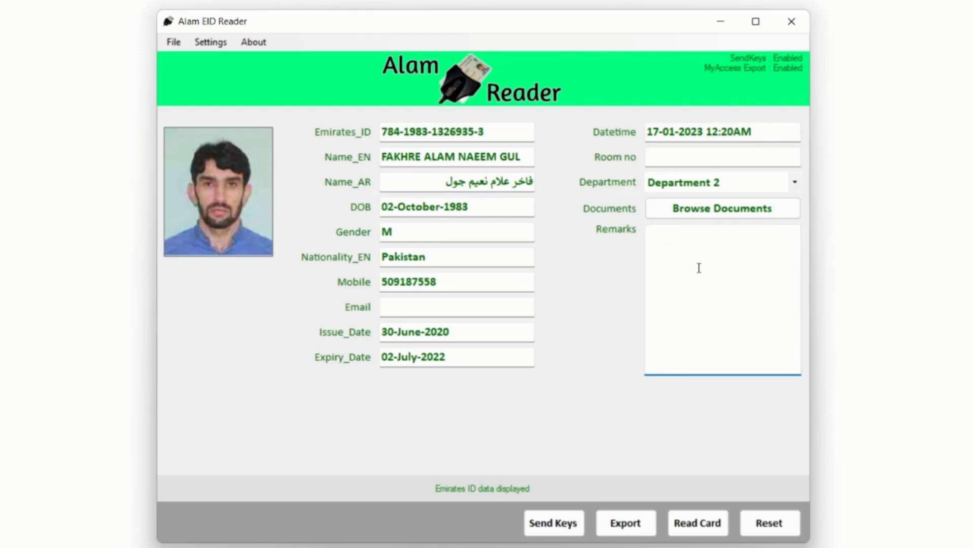
pyautogui.rightClick(699, 268)
pyautogui.click(735, 334)
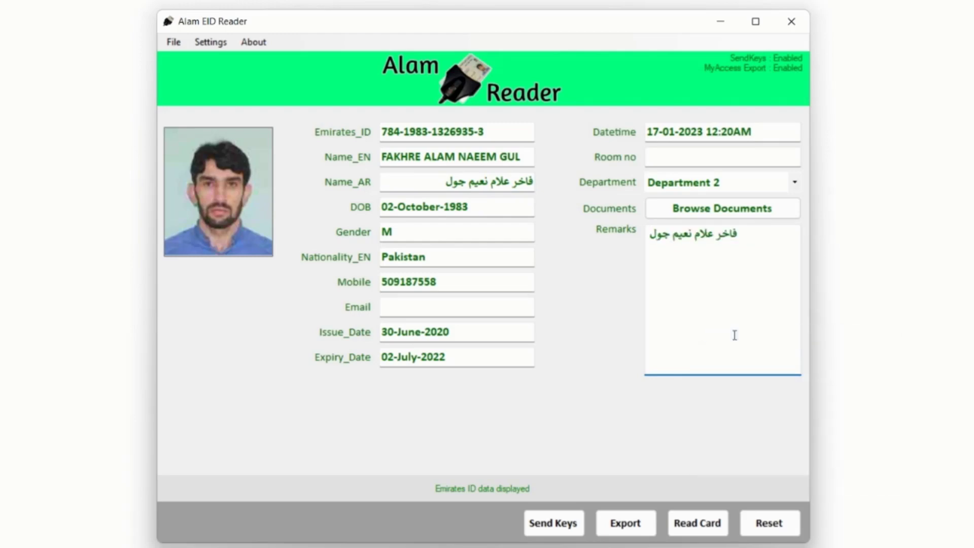
# Step: Copy the Name_EN value and replace the Arabic text in Remarks with it
pyautogui.doubleClick(473, 158)
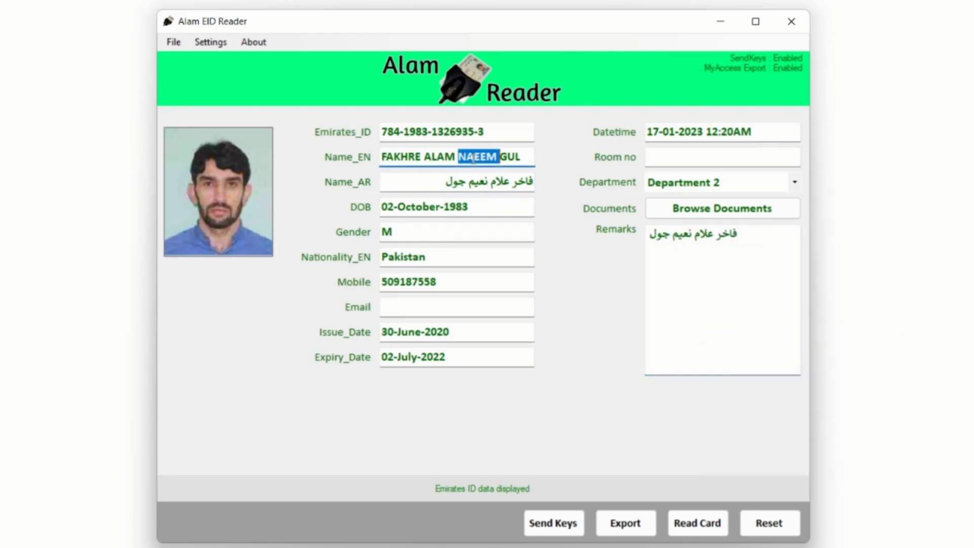
pyautogui.click(671, 255)
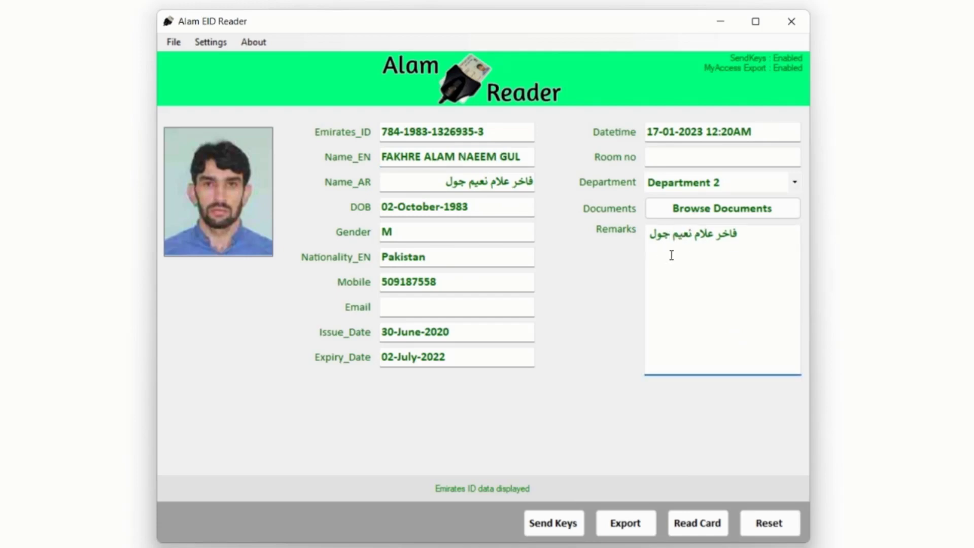
pyautogui.hotkey('ctrl', 'a')
pyautogui.press('BackSpace')
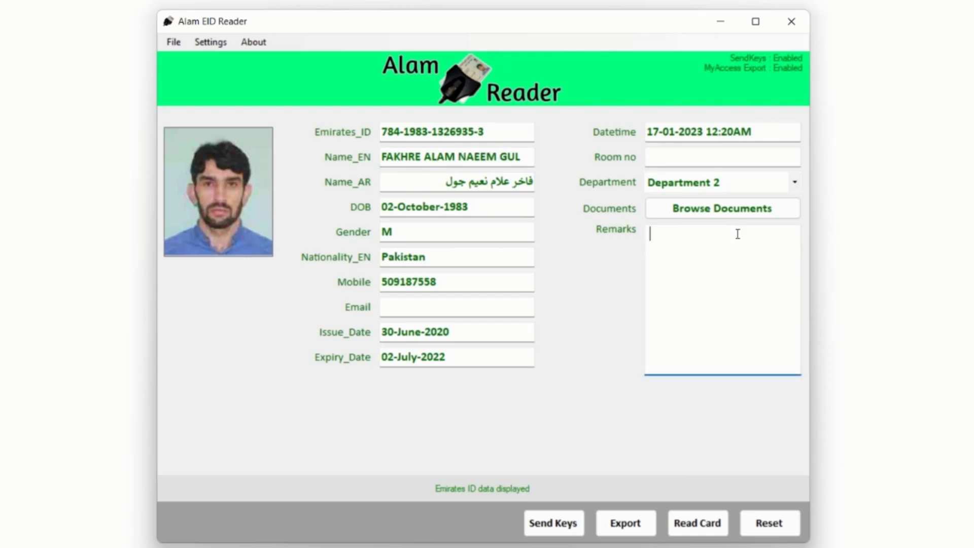
pyautogui.rightClick(737, 234)
pyautogui.click(789, 300)
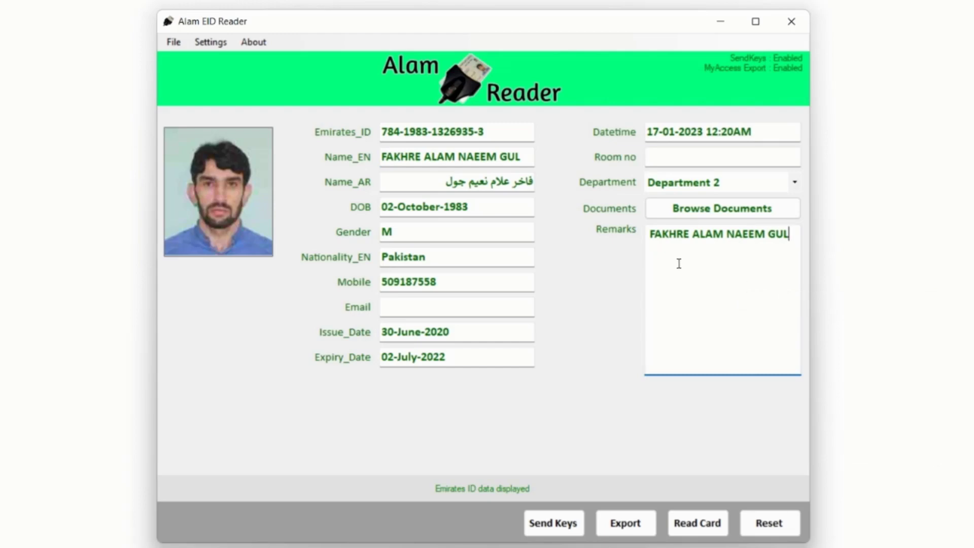
# Step: In Settings > General Settings, tick 'Default EID values on Empty export'
pyautogui.click(211, 42)
pyautogui.click(230, 398)
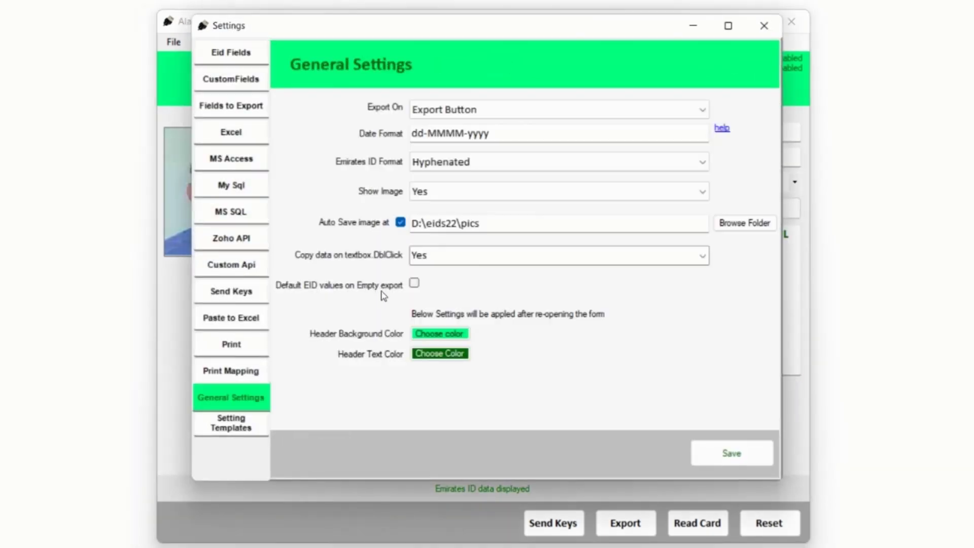
pyautogui.click(414, 284)
# Step: Untick default EID values for empty exports, then set a red header background and white header text
pyautogui.click(414, 284)
pyautogui.click(449, 338)
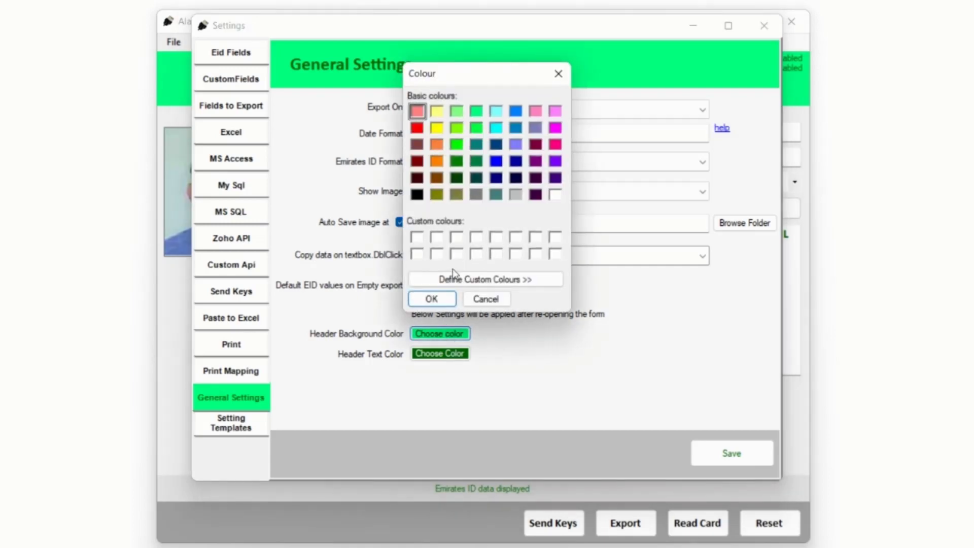
pyautogui.click(418, 128)
pyautogui.click(432, 299)
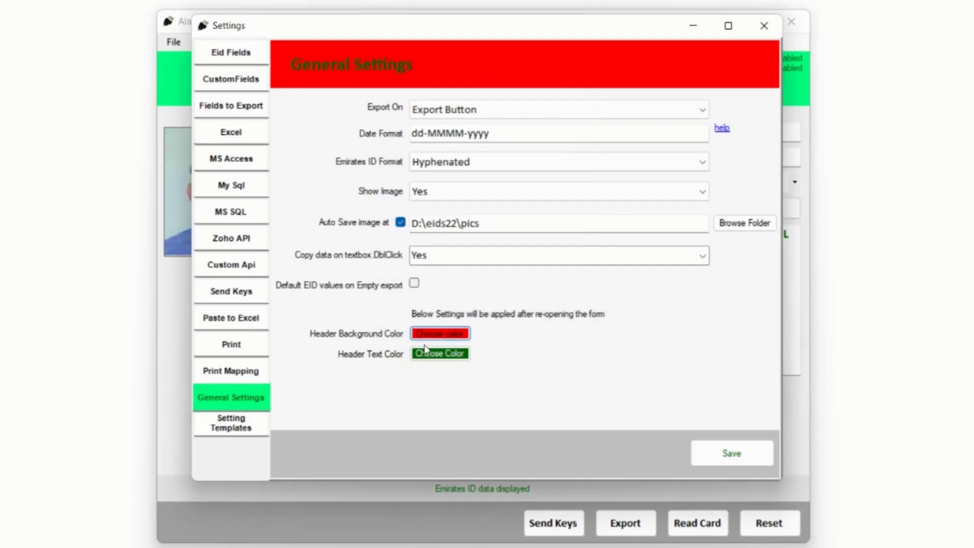
pyautogui.click(433, 354)
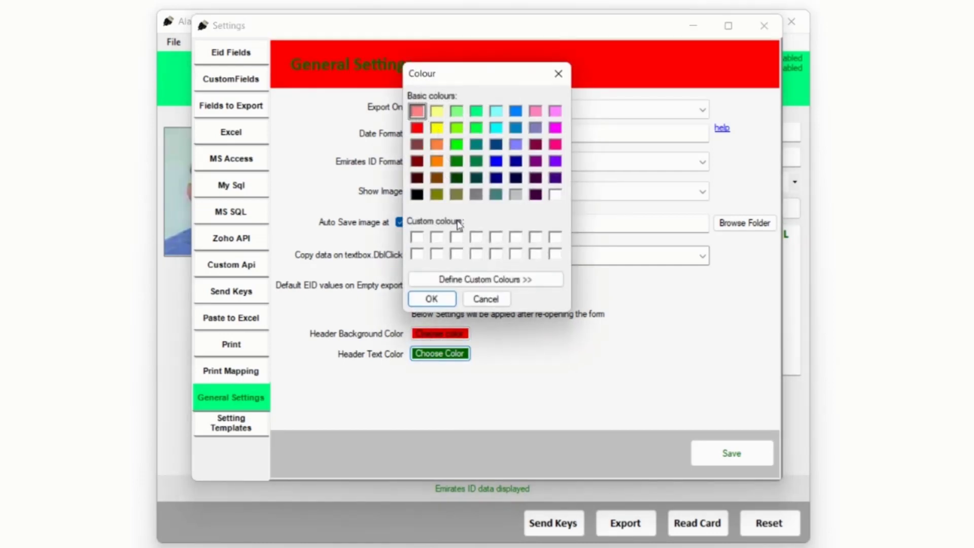
pyautogui.click(556, 196)
pyautogui.click(431, 300)
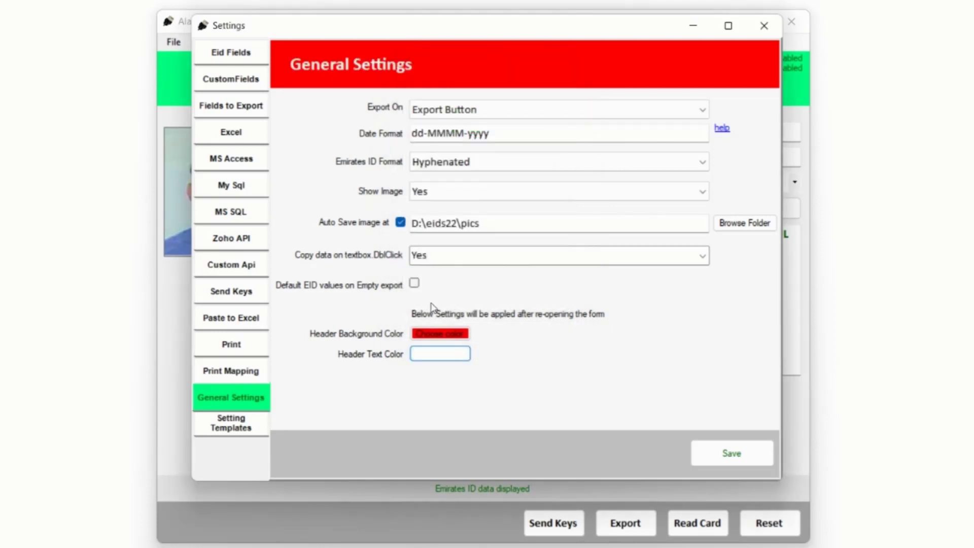
# Step: Try blue, orange and dusty red for the header background, settling on purple-grey
pyautogui.click(430, 335)
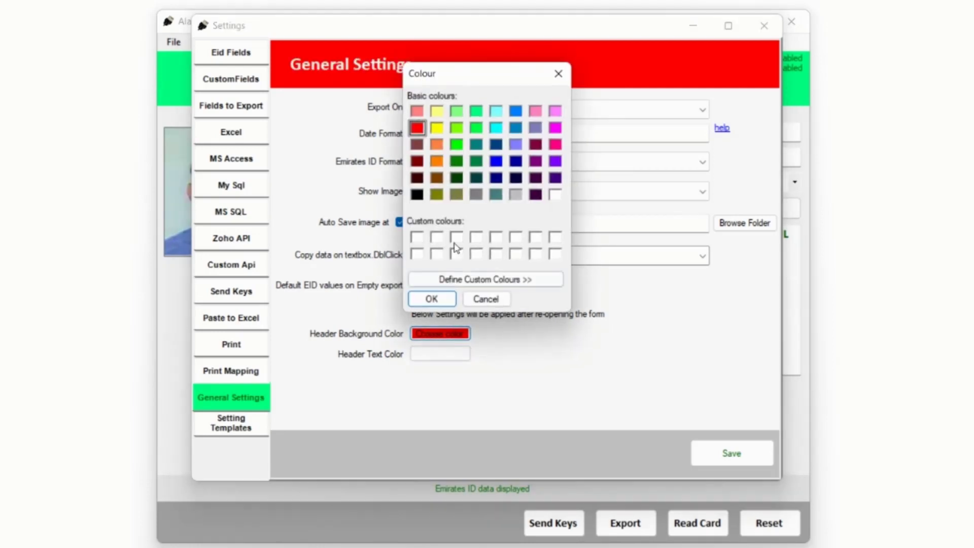
pyautogui.click(503, 161)
pyautogui.click(432, 300)
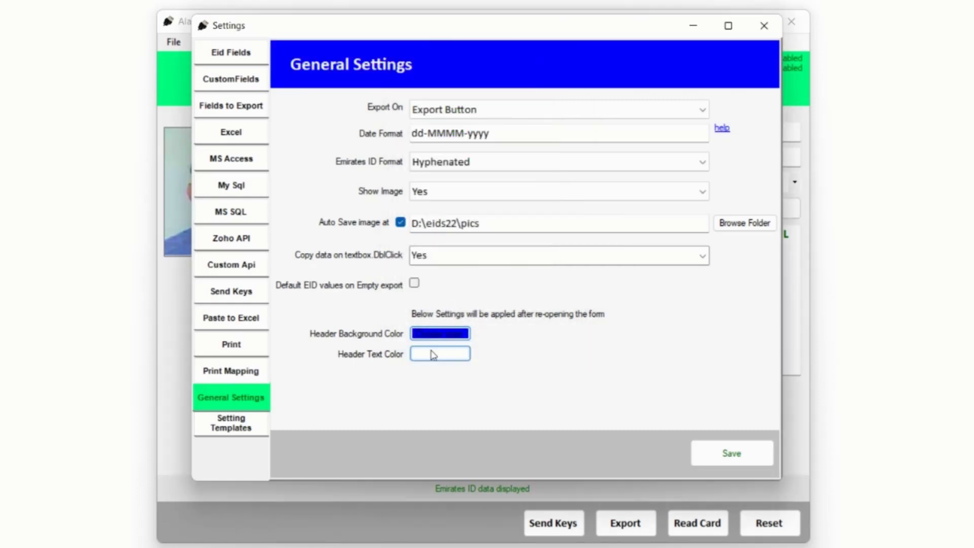
pyautogui.click(442, 335)
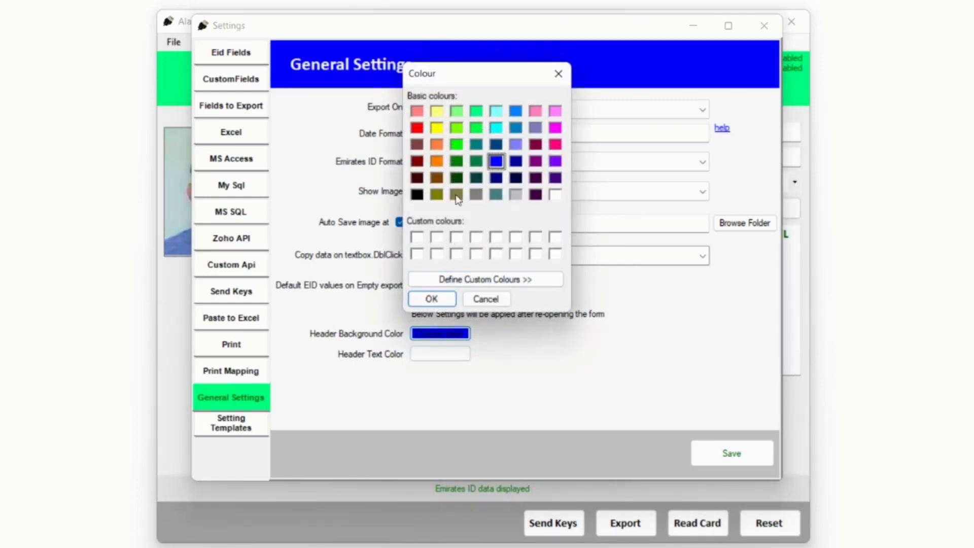
pyautogui.click(438, 162)
pyautogui.click(435, 298)
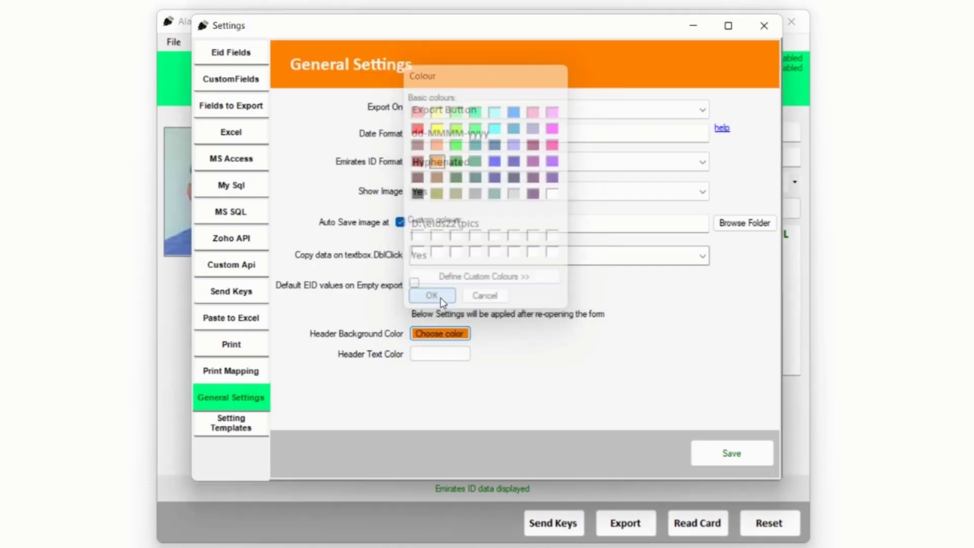
pyautogui.click(439, 336)
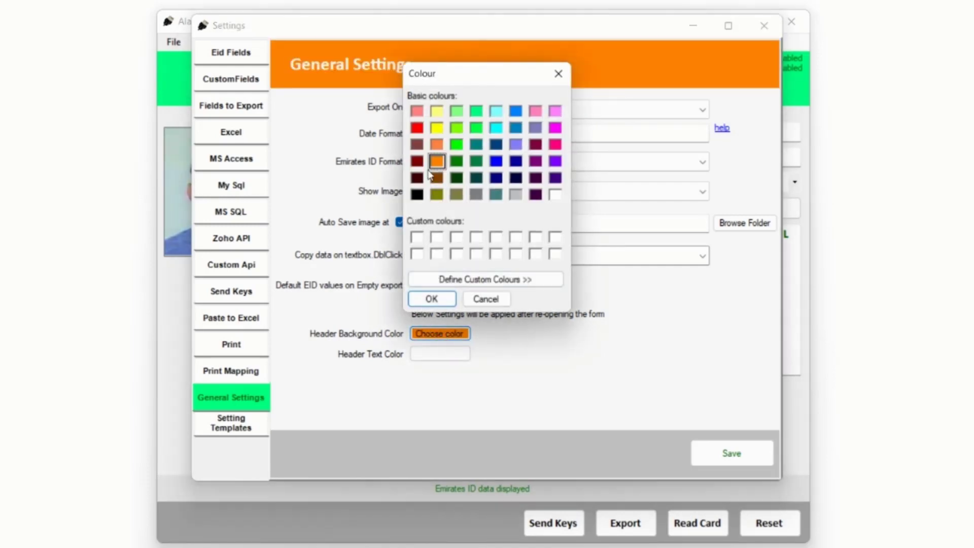
pyautogui.click(419, 148)
pyautogui.click(450, 300)
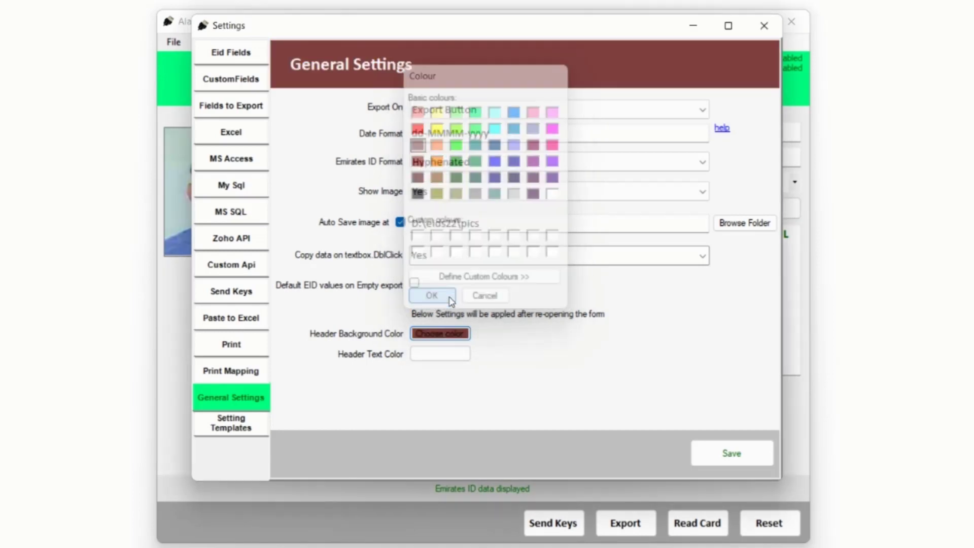
pyautogui.click(453, 335)
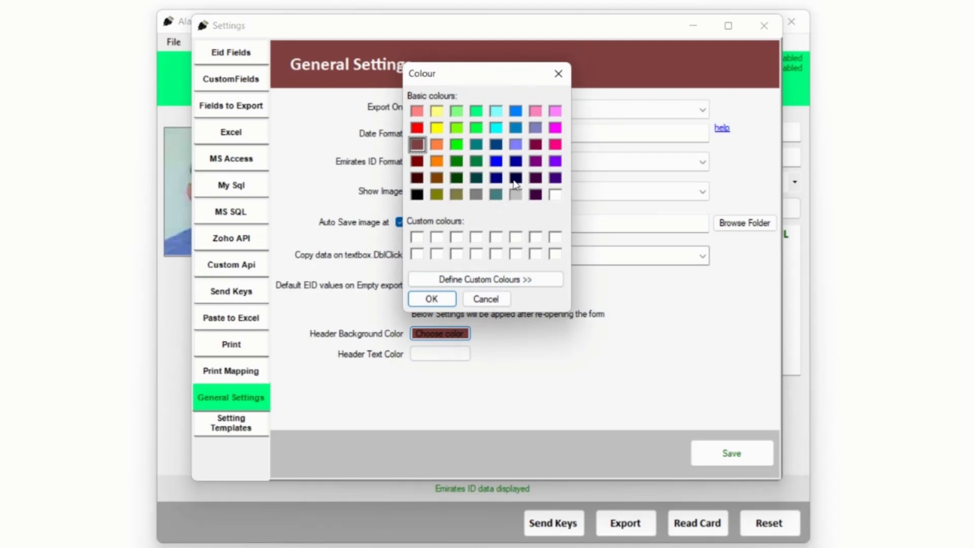
pyautogui.click(541, 131)
pyautogui.click(432, 299)
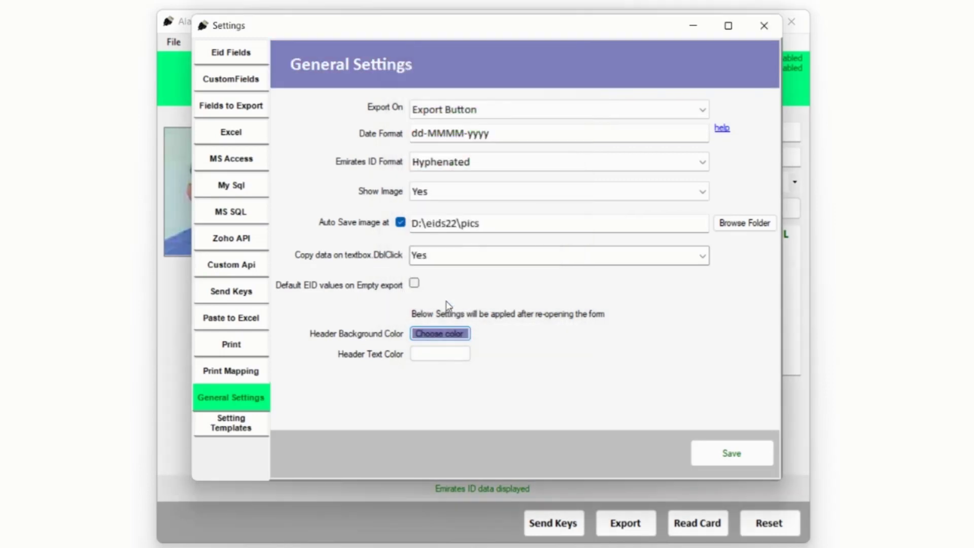